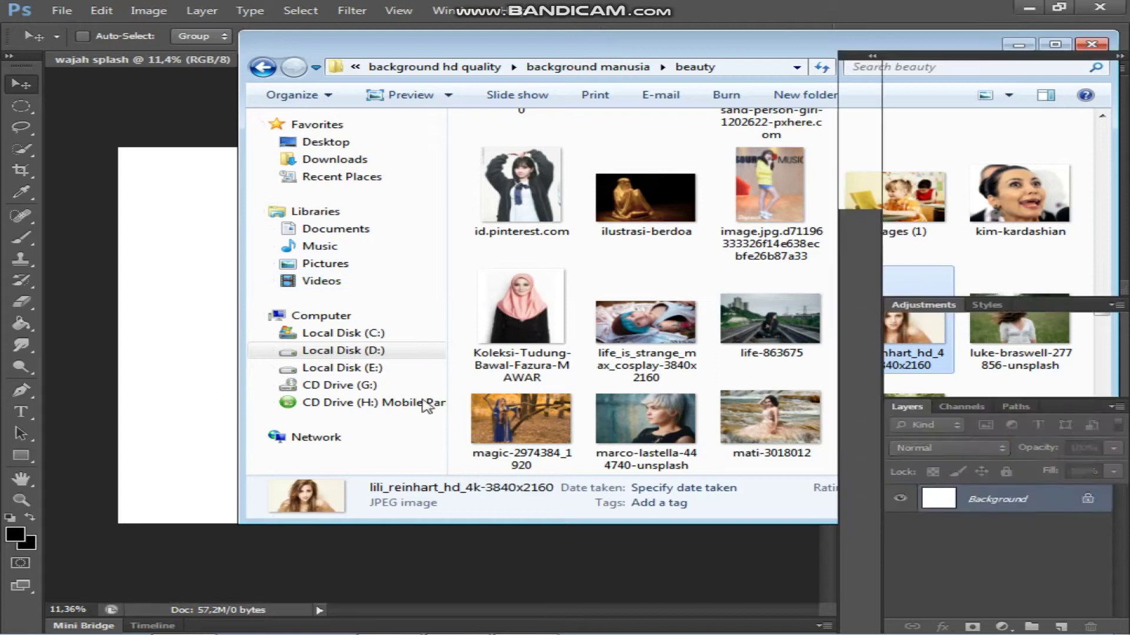
Place the photo lili_reinhart_hd_4k-3840x2160 in the document and enlarge it until the face fills the canvas
drag(593, 263, 706, 190)
drag(272, 403, 81, 491)
scroll(504, 409, down, 1)
drag(656, 243, 777, 189)
drag(682, 276, 657, 330)
drag(753, 240, 836, 206)
drag(723, 293, 678, 315)
scroll(587, 356, down, 1)
drag(551, 369, 553, 355)
scroll(553, 355, up, 4)
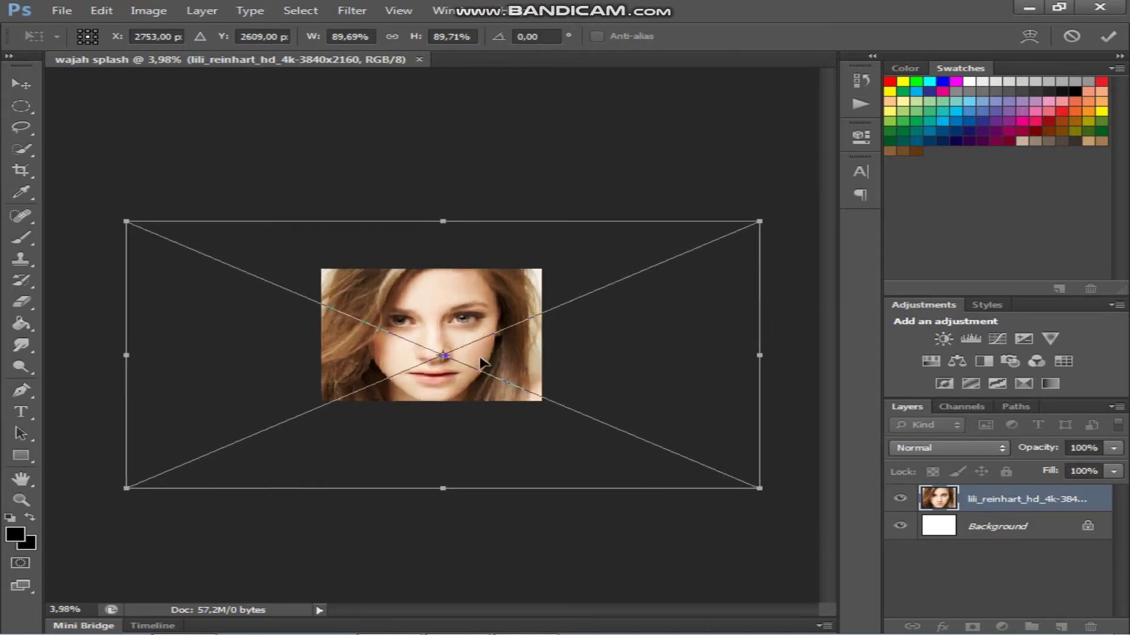
key(v)
key(Return)
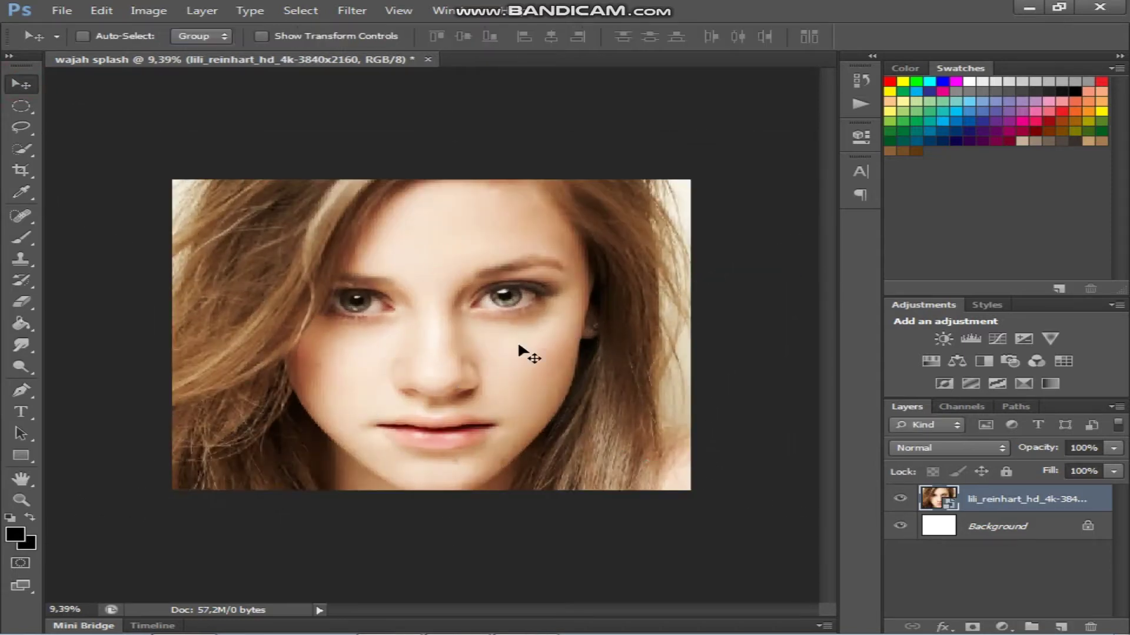
Rasterize the placed portrait layer
scroll(560, 330, up, 1)
right_click(1035, 500)
key(Escape)
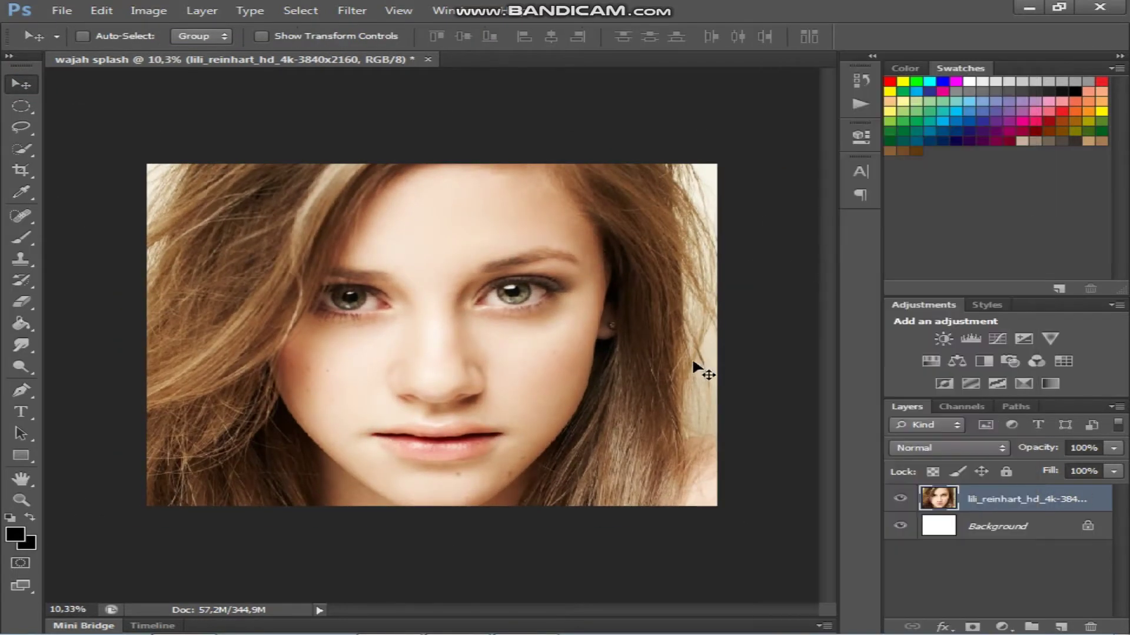
Duplicate the portrait layer and convert the copy to black and white with the Black & White adjustment
key(ctrl+j)
click(148, 10)
mouse_move(181, 53)
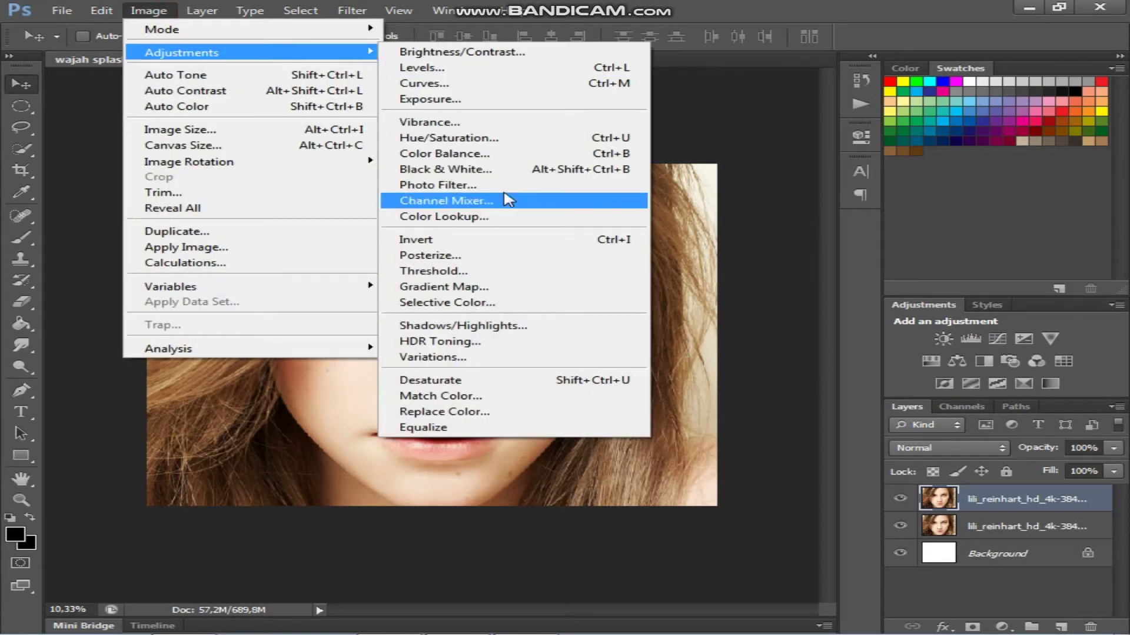
click(447, 172)
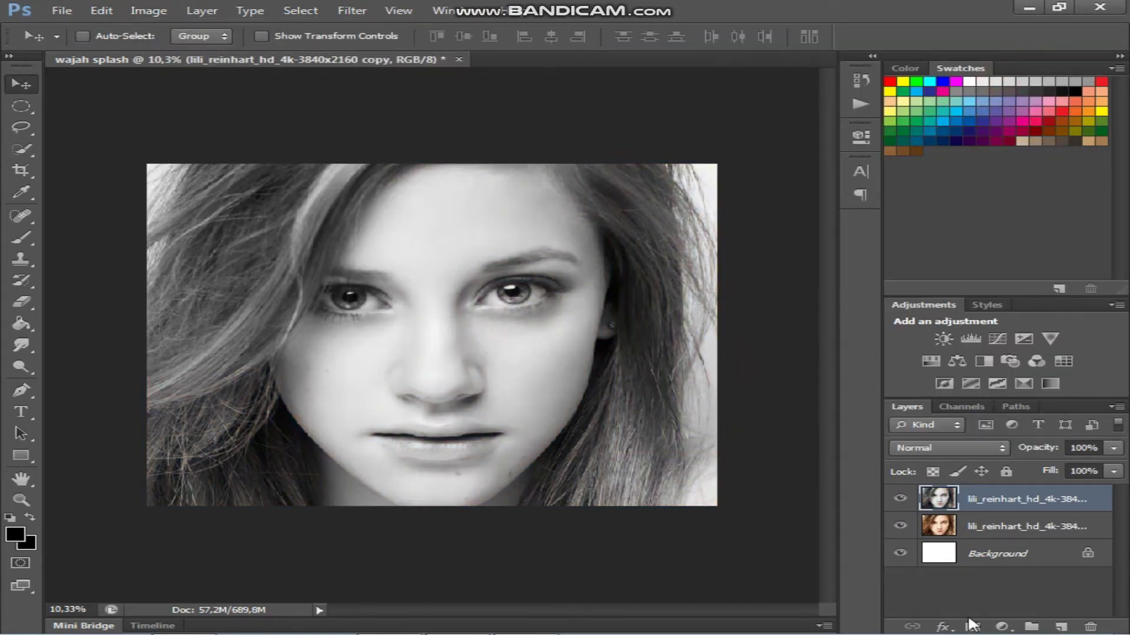
Draw a closed Pen path around the portrait's left half, curving down the forehead, nose, lips and chin, and convert it to a selection
click(21, 390)
scroll(421, 329, down, 1)
click(411, 166)
click(435, 288)
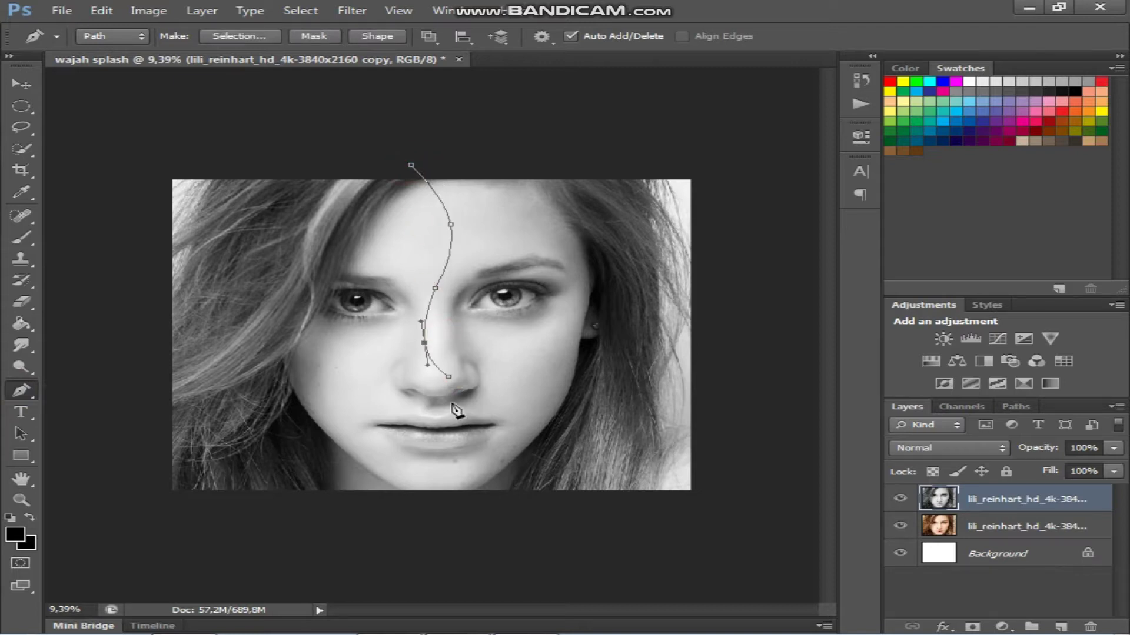
scroll(456, 410, up, 6)
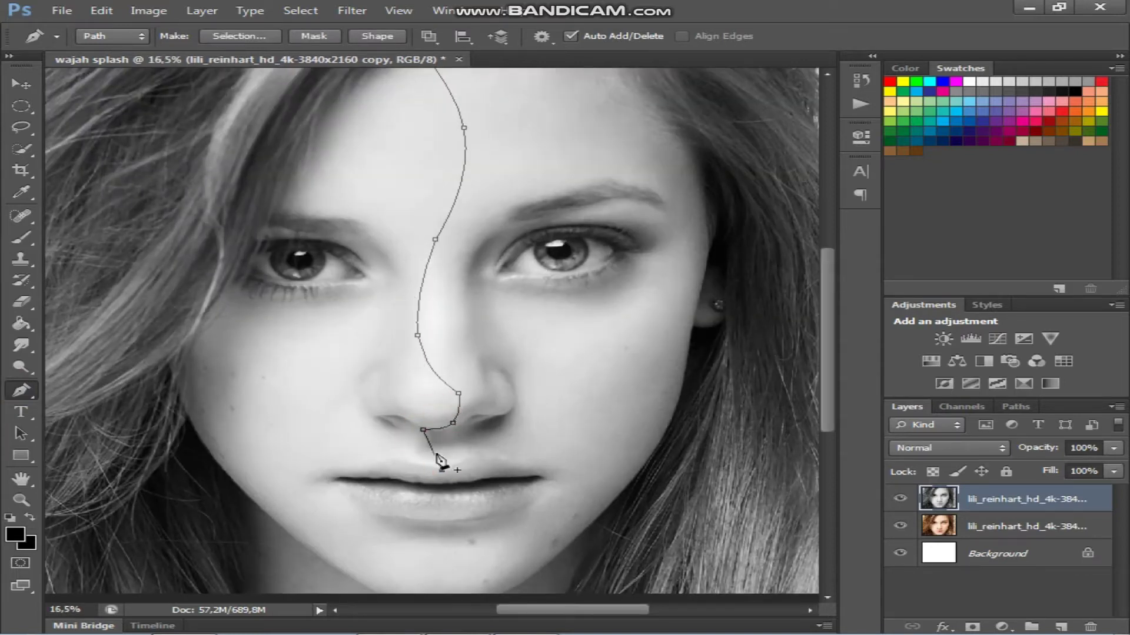
scroll(471, 524, down, 3)
click(496, 517)
scroll(479, 430, down, 6)
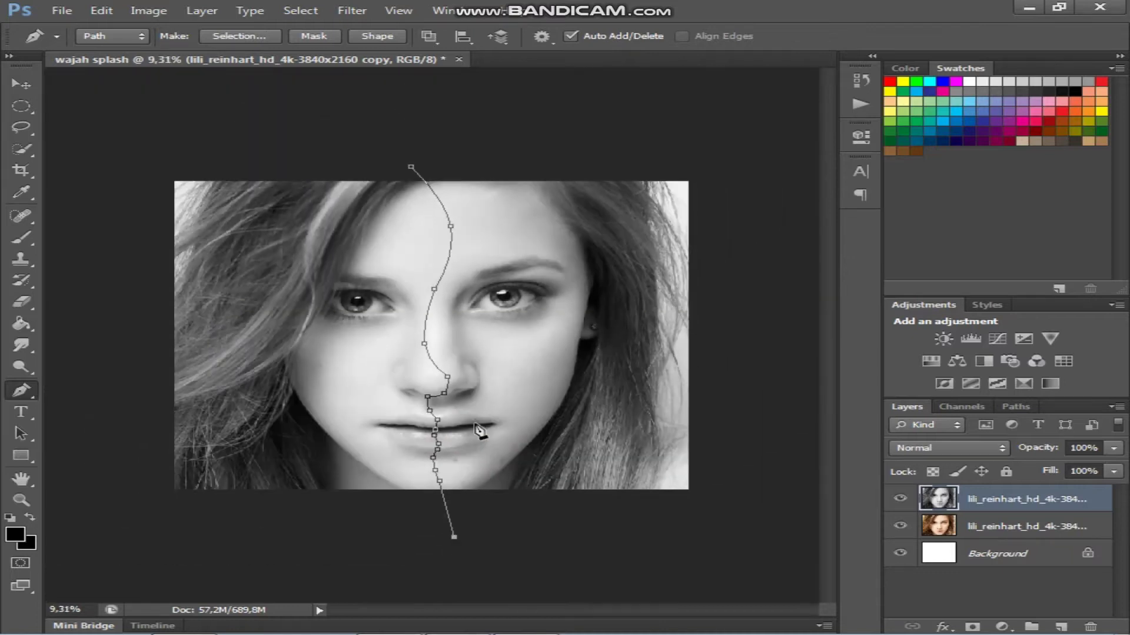
click(414, 172)
right_click(363, 230)
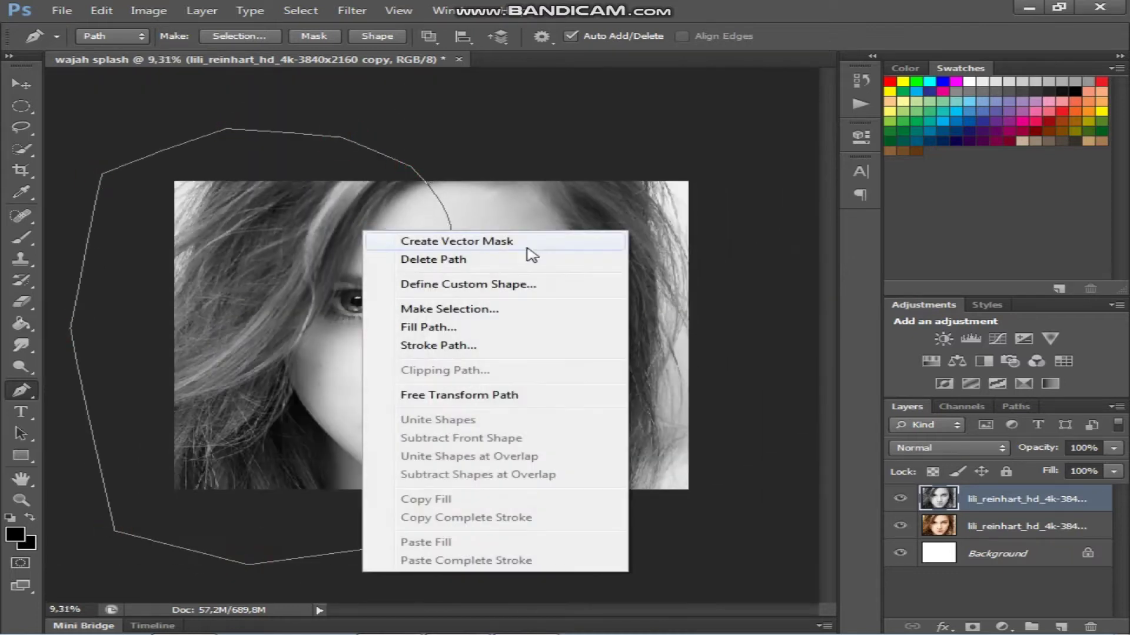
click(469, 312)
click(676, 172)
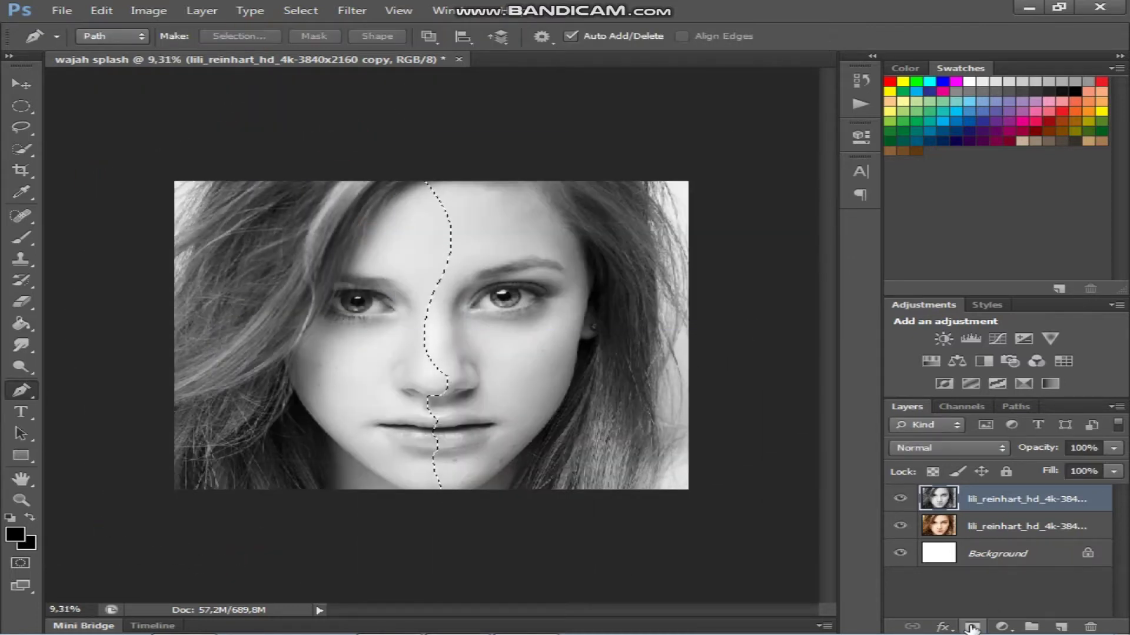
Hide the selected left half of the black-and-white layer with an inverted layer mask and apply the mask
click(971, 627)
right_click(986, 500)
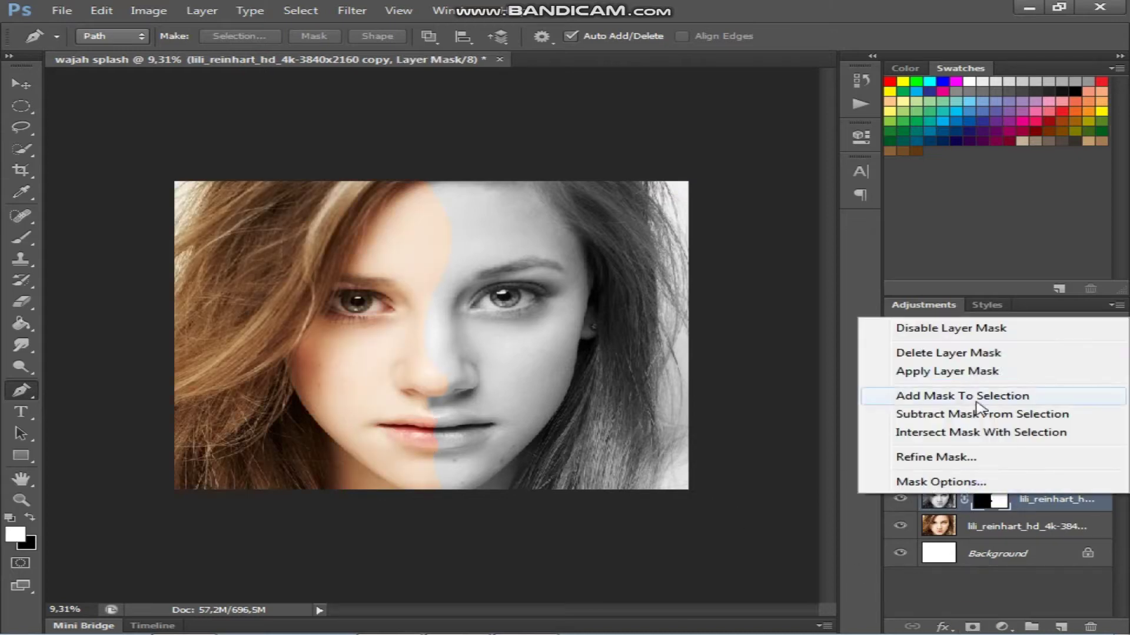
click(918, 375)
Move the colour portrait layer above the black-and-white one and give it a black layer mask
click(1059, 530)
drag(1009, 501, 984, 563)
alt+click(974, 628)
Reveal the left side and most of the face in colour by painting the mask white, using a brush enlarged to 3144
click(21, 238)
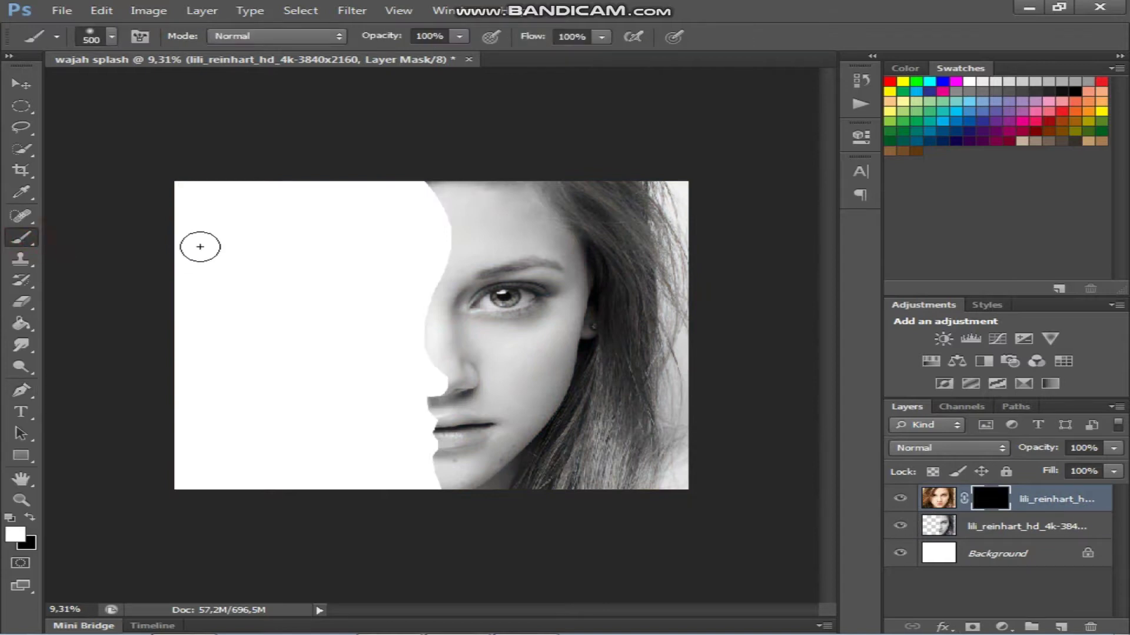
drag(391, 340, 429, 196)
mouse_move(324, 209)
mouse_down()
mouse_move(437, 296)
mouse_move(244, 227)
mouse_move(222, 342)
mouse_move(386, 300)
mouse_move(299, 459)
mouse_up()
key(bracketright)
key(bracketright)
key(bracketright)
click(112, 37)
drag(228, 90, 242, 90)
mouse_move(365, 235)
mouse_down()
mouse_move(370, 257)
mouse_move(207, 187)
mouse_up()
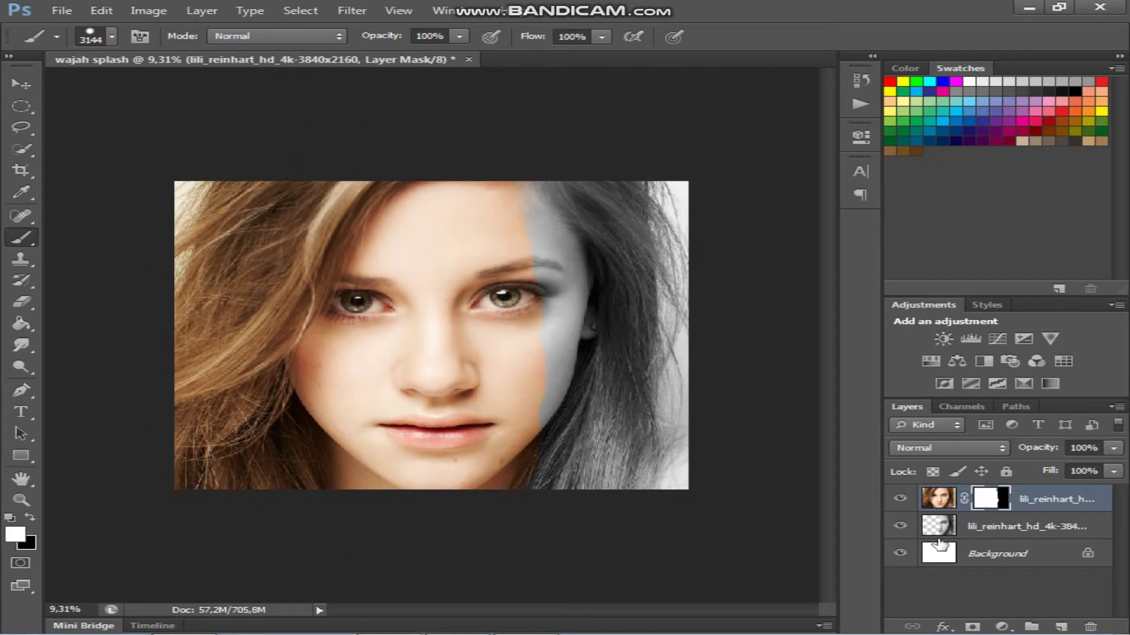
Load the black-and-white half's outline as a selection, paint the colour layer's mask black inside it, and deselect
click(944, 528)
click(966, 506)
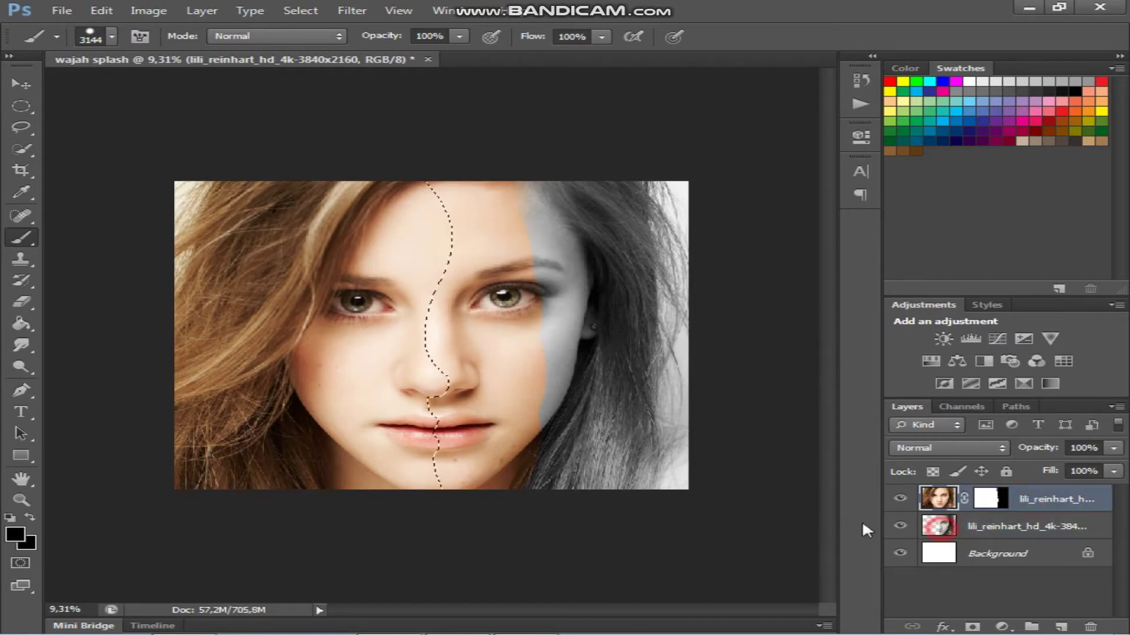
click(983, 505)
click(29, 517)
mouse_move(450, 197)
mouse_down()
mouse_move(440, 407)
mouse_move(470, 357)
mouse_up()
key(ctrl+d)
Reduce the brush size to 1100
key(bracketleft)
key(bracketleft)
key(bracketleft)
key(bracketleft)
key(bracketleft)
key(bracketleft)
key(bracketleft)
key(bracketleft)
key(bracketleft)
key(bracketleft)
key(bracketleft)
key(bracketleft)
key(bracketleft)
key(bracketleft)
key(bracketleft)
key(bracketleft)
key(bracketleft)
key(bracketleft)
key(bracketleft)
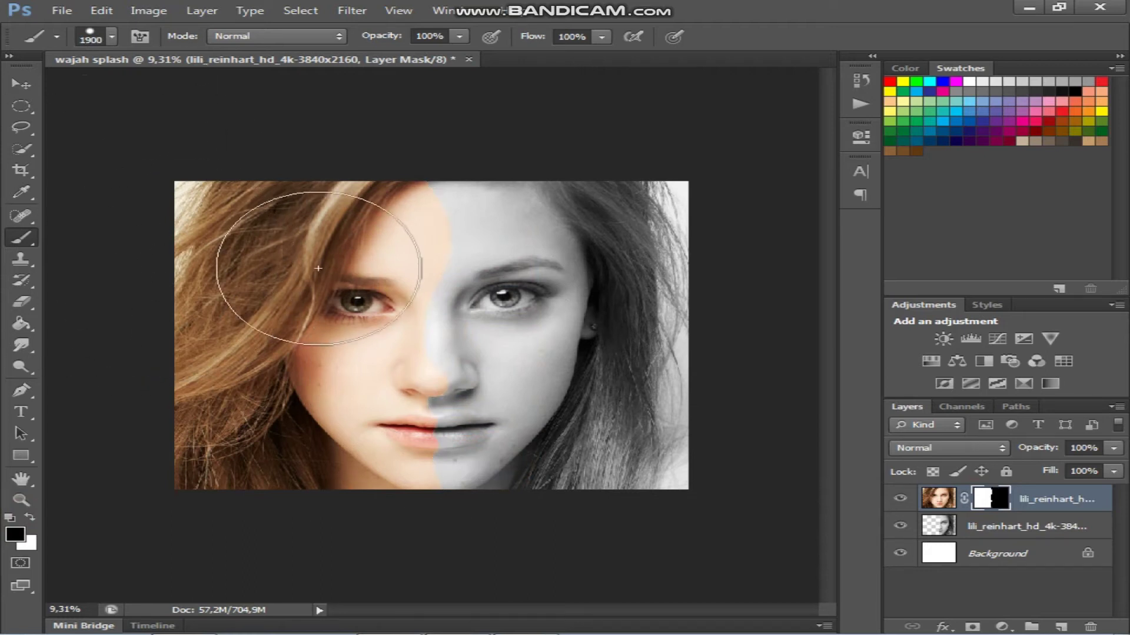
scroll(448, 314, up, 2)
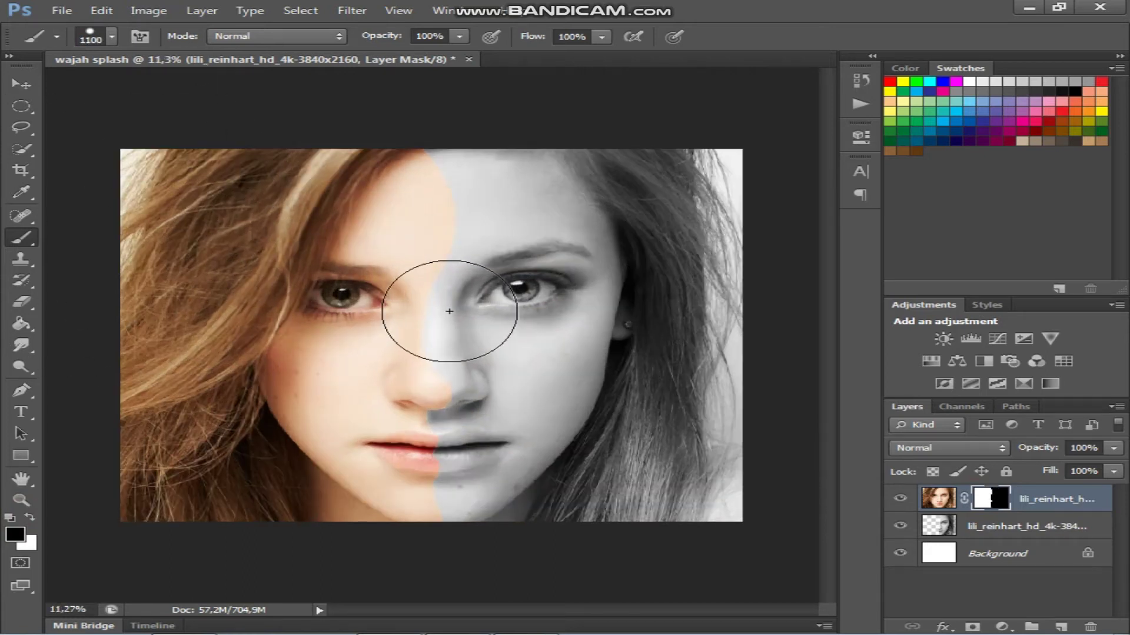
Switch to the file browser, place 3d-paint-splash-png-2 from the "do" folder into the document, and rasterize its layer
click(148, 619)
click(265, 69)
click(265, 69)
click(262, 70)
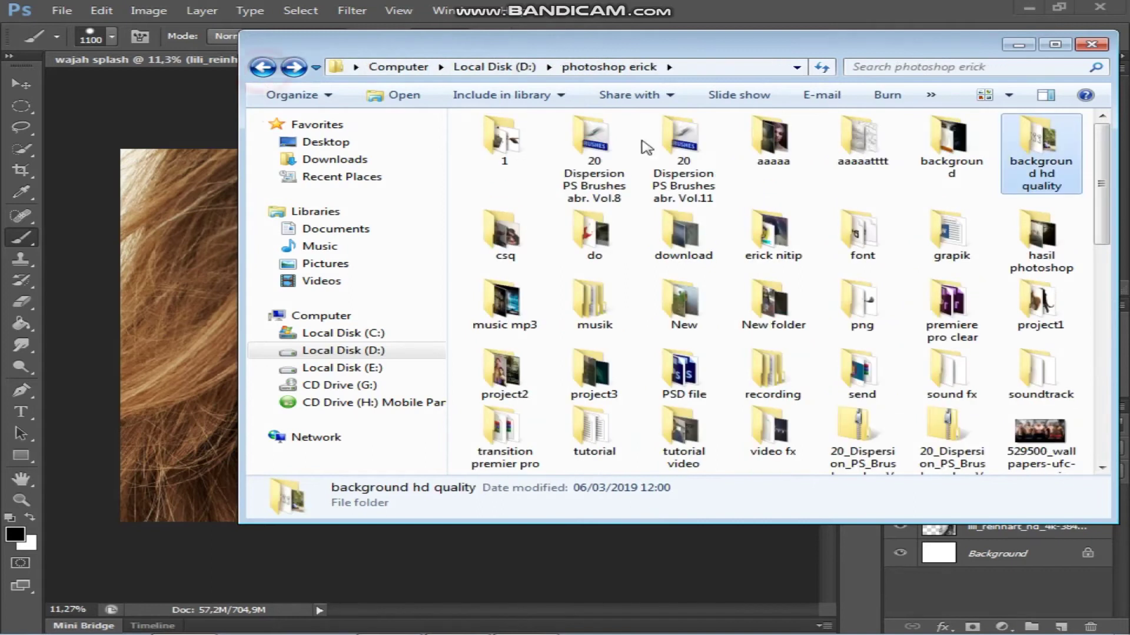
double_click(580, 245)
drag(760, 155, 202, 276)
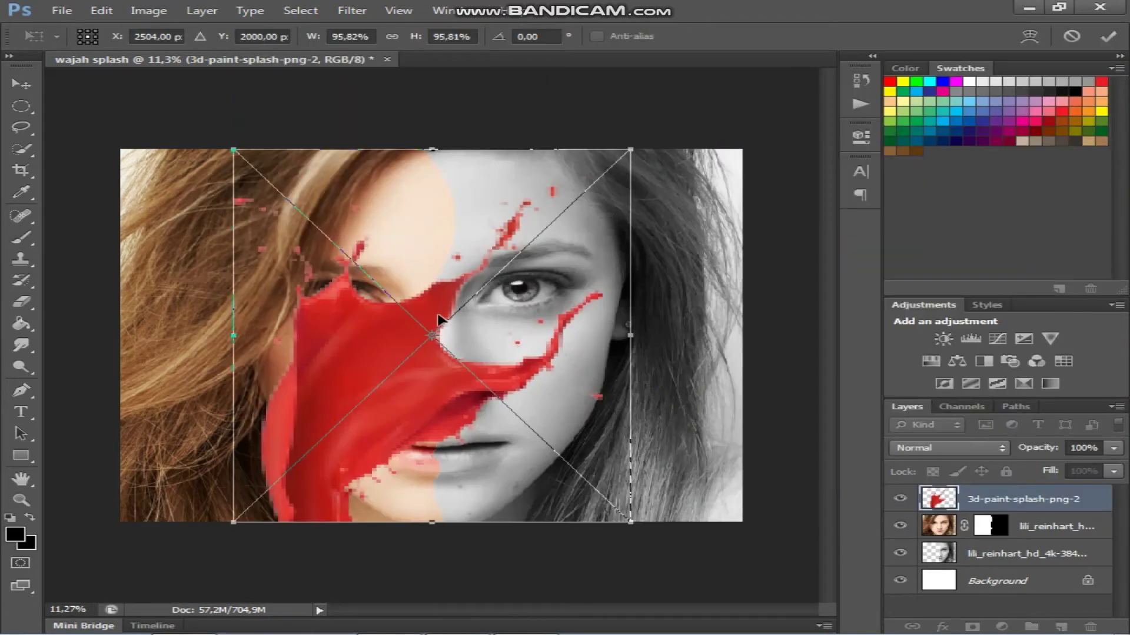
scroll(440, 322, down, 3)
key(Return)
right_click(1010, 506)
click(792, 225)
Scale the paint splash to about 70%, rotate it about 68.5°, and position it across the forehead
drag(412, 335, 404, 290)
key(ctrl+t)
drag(666, 114, 697, 329)
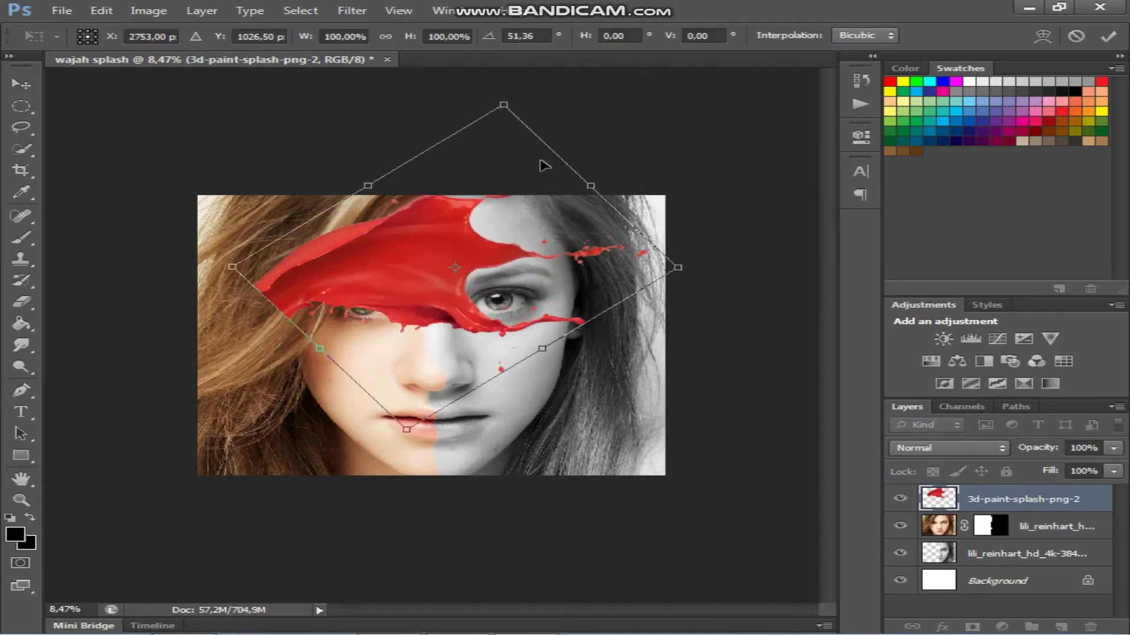
scroll(447, 283, up, 1)
drag(404, 461, 429, 373)
drag(453, 241, 468, 241)
drag(717, 212, 622, 255)
mouse_move(461, 353)
mouse_down()
mouse_move(459, 390)
mouse_move(463, 340)
mouse_up()
drag(439, 242, 436, 267)
drag(737, 231, 735, 287)
drag(599, 233, 593, 220)
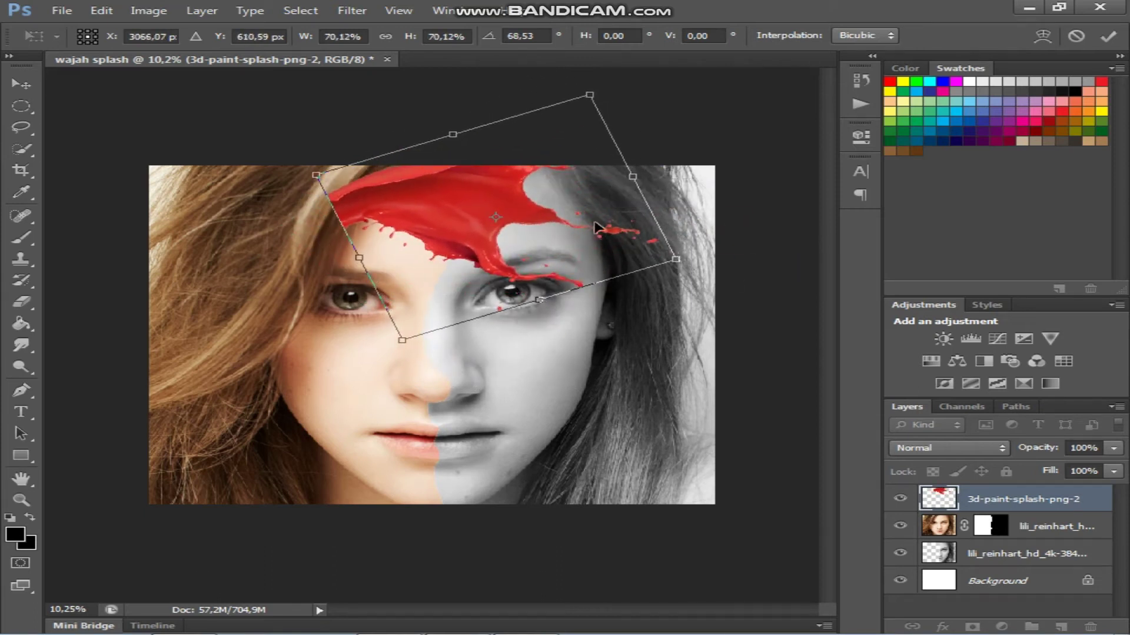
click(32, 84)
click(478, 256)
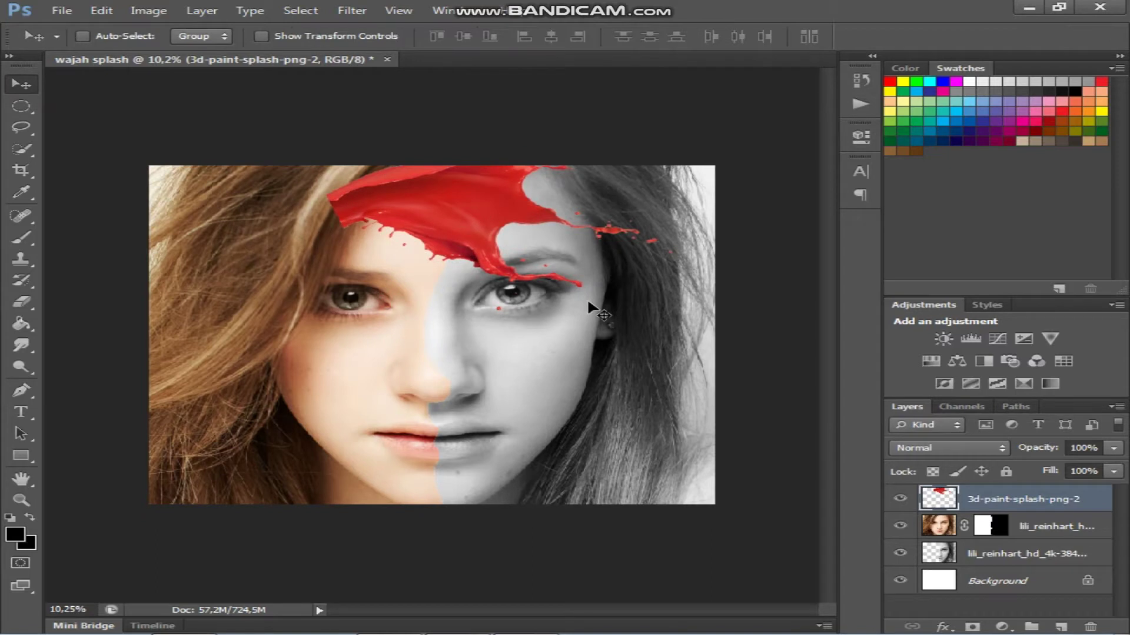
Warp the forehead splash so its tips stretch into the grey hair, and place a duplicate lower over the eyes
key(ctrl+t)
right_click(496, 234)
click(549, 360)
drag(647, 277, 443, 310)
drag(702, 312, 706, 271)
drag(408, 292, 420, 299)
drag(615, 262, 632, 244)
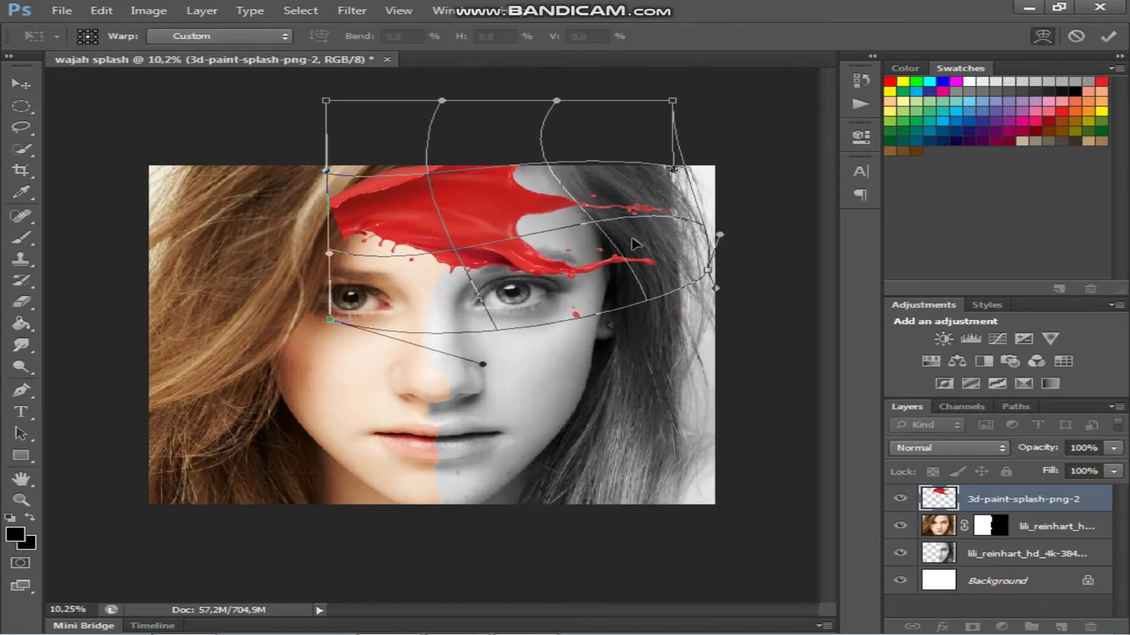
drag(450, 193, 446, 159)
mouse_move(478, 249)
mouse_down()
mouse_move(478, 236)
mouse_move(532, 257)
mouse_move(487, 363)
mouse_up()
click(21, 84)
click(450, 252)
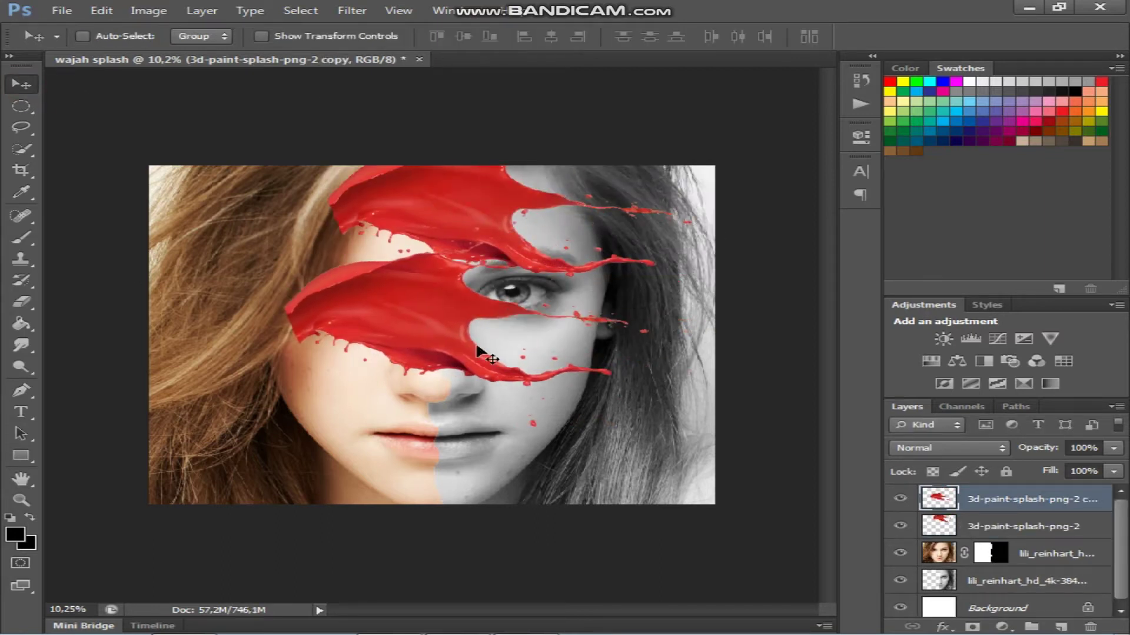
Warp the splash copy so it stretches across the eyes and nose, and move its layer beneath the forehead splash
key(ctrl+t)
right_click(470, 343)
click(518, 468)
drag(532, 307, 560, 309)
drag(658, 330, 739, 304)
drag(553, 427, 555, 456)
drag(540, 313, 559, 296)
drag(341, 256, 336, 240)
drag(550, 250, 548, 233)
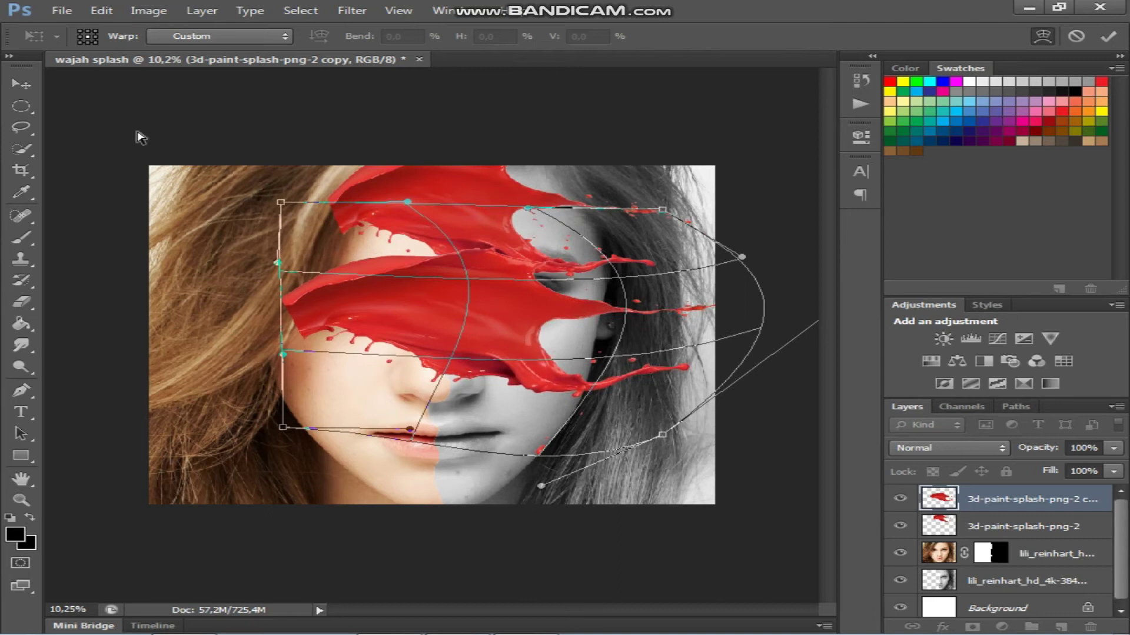
key(Return)
drag(994, 503, 998, 540)
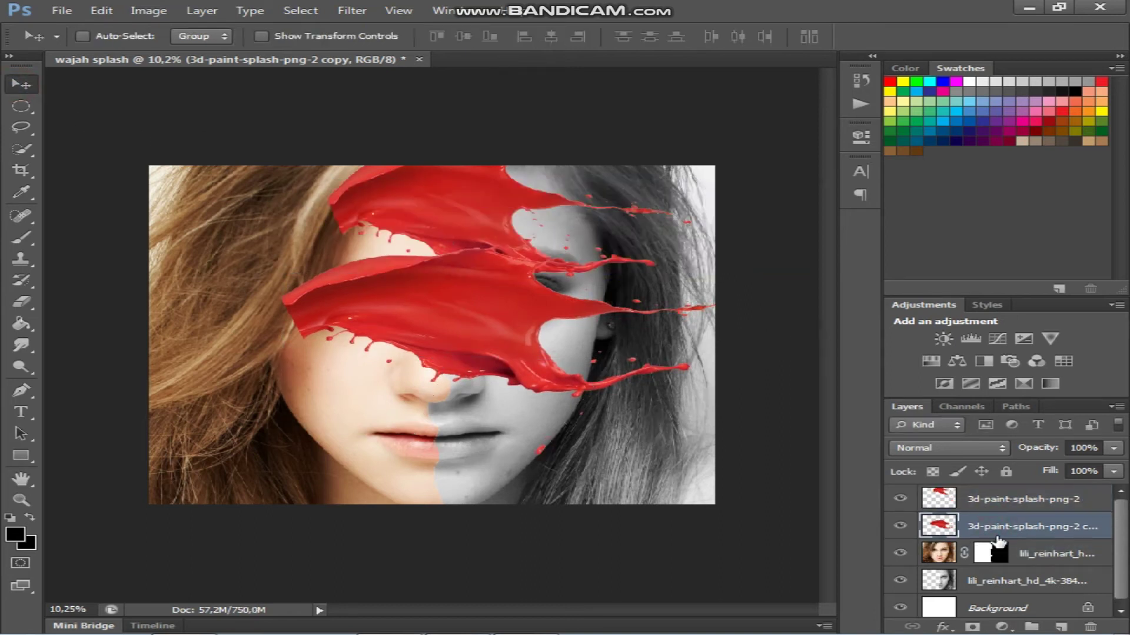
Duplicate the eye-level splash down over the mouth, then shrink, rotate and vertically flip the copy
drag(456, 327, 391, 433)
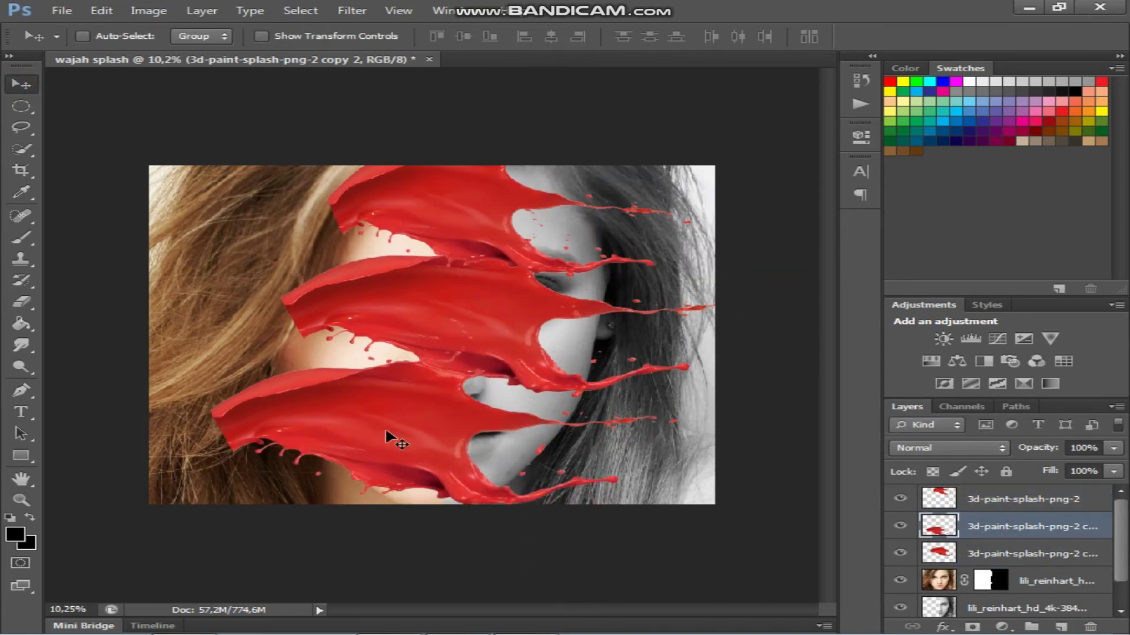
key(ctrl+t)
drag(696, 316, 461, 419)
right_click(467, 401)
drag(353, 481, 534, 435)
click(574, 388)
drag(663, 435, 622, 500)
drag(556, 433, 529, 437)
Warp the mouth splash to follow the lower face and apply the transformation
right_click(514, 428)
click(565, 277)
drag(430, 353, 489, 401)
drag(475, 486, 498, 494)
mouse_move(574, 482)
mouse_down()
mouse_move(659, 503)
mouse_move(579, 500)
mouse_up()
click(20, 84)
click(474, 255)
Duplicate the mouth splash down to the chin, then flip, shrink and rotate the copy so it sits below the lips
drag(535, 426, 446, 494)
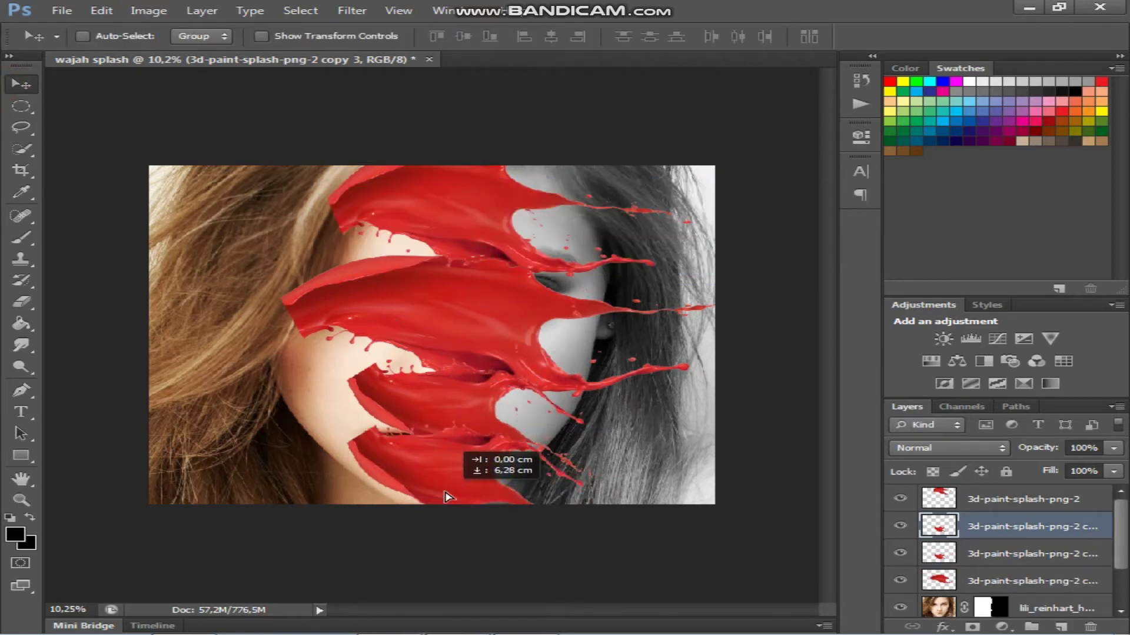
key(ctrl+t)
right_click(579, 417)
drag(598, 408, 523, 456)
click(560, 422)
drag(593, 469, 572, 410)
drag(452, 482, 491, 450)
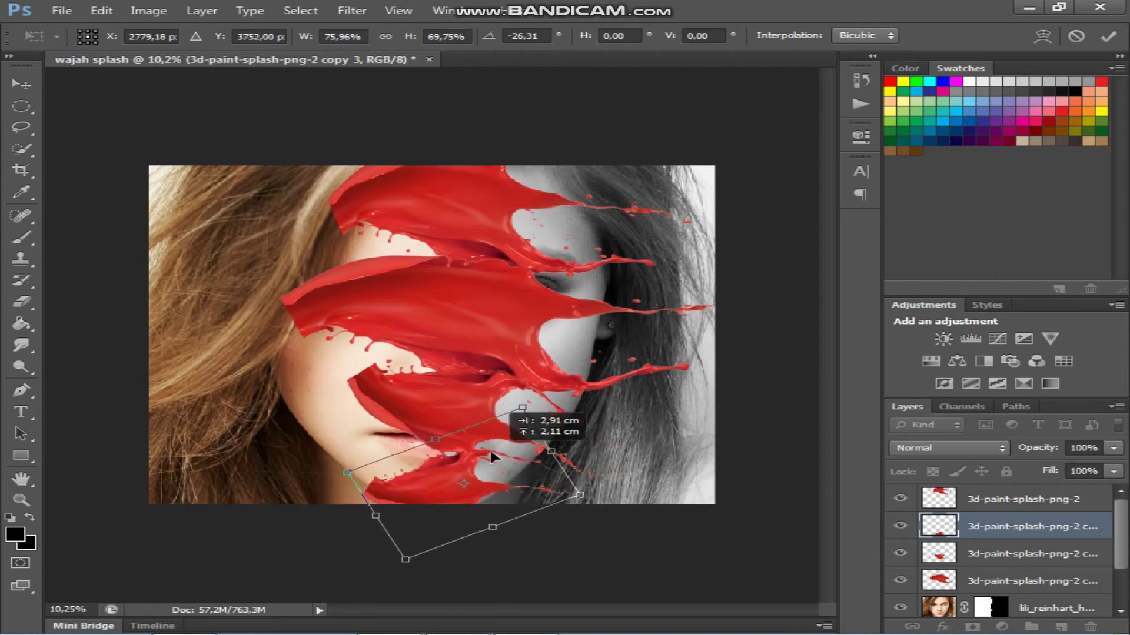
right_click(500, 454)
click(561, 432)
drag(603, 488, 618, 435)
drag(503, 483, 501, 481)
click(21, 83)
click(474, 255)
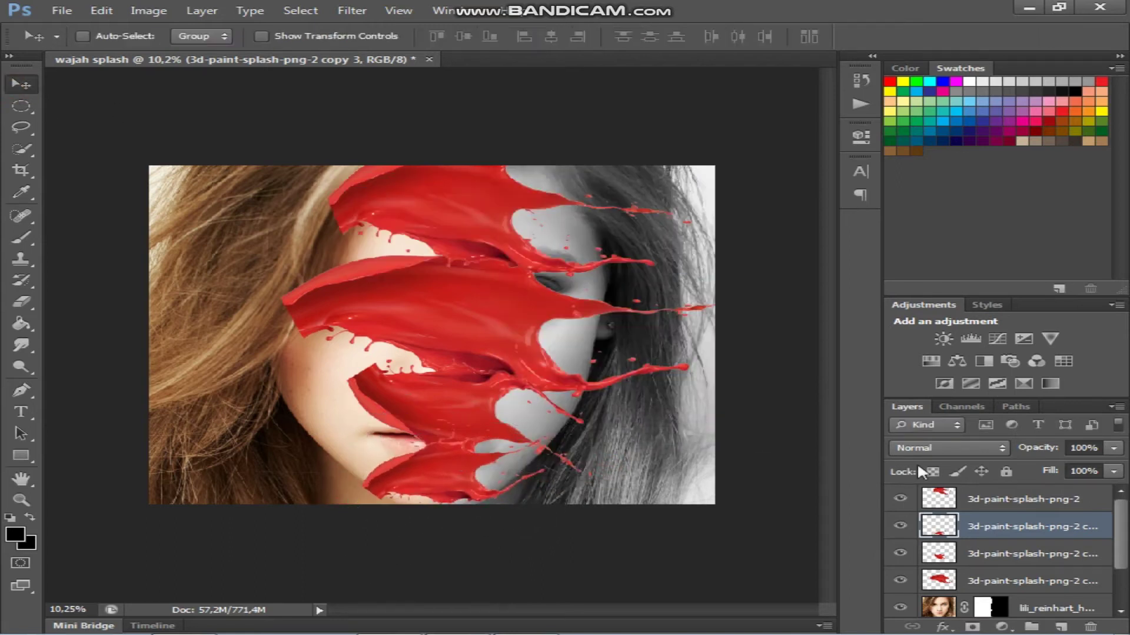
Merge the four paint splash layers into one layer
shift+click(1023, 499)
shift+click(1024, 581)
right_click(1027, 581)
click(930, 376)
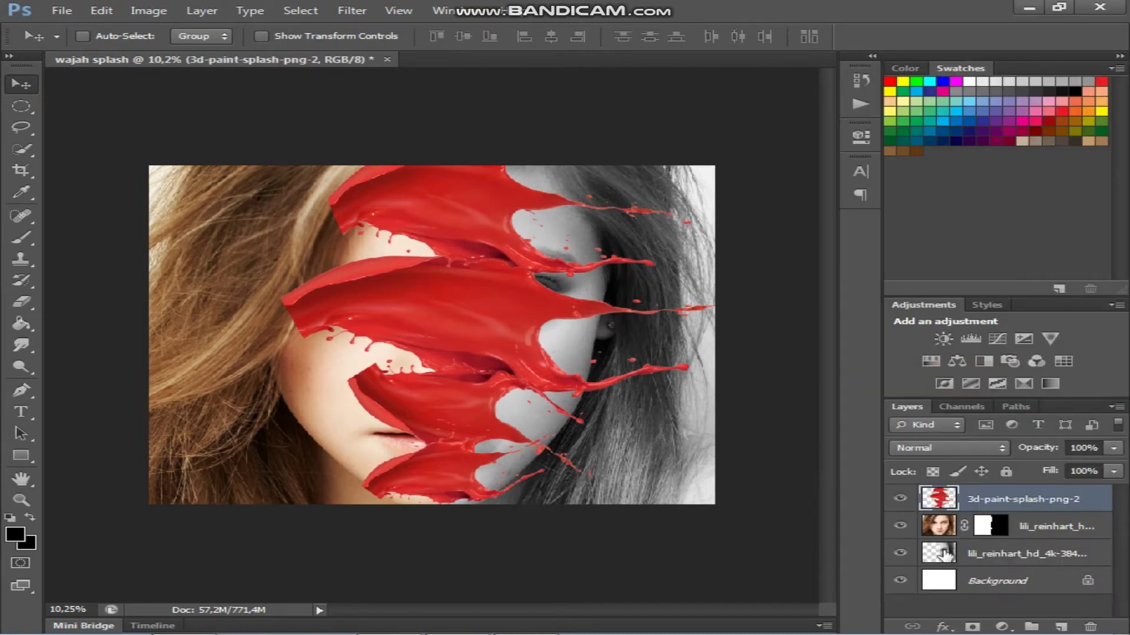
With the merged splash hidden, paint the colour portrait's mask white inside the splash-shaped selection, then deselect and show the splash again
click(900, 499)
click(992, 525)
ctrl+click(939, 499)
key(b)
mouse_move(391, 139)
mouse_down()
mouse_move(406, 177)
mouse_move(612, 253)
mouse_move(496, 502)
mouse_up()
key(ctrl+z)
click(30, 517)
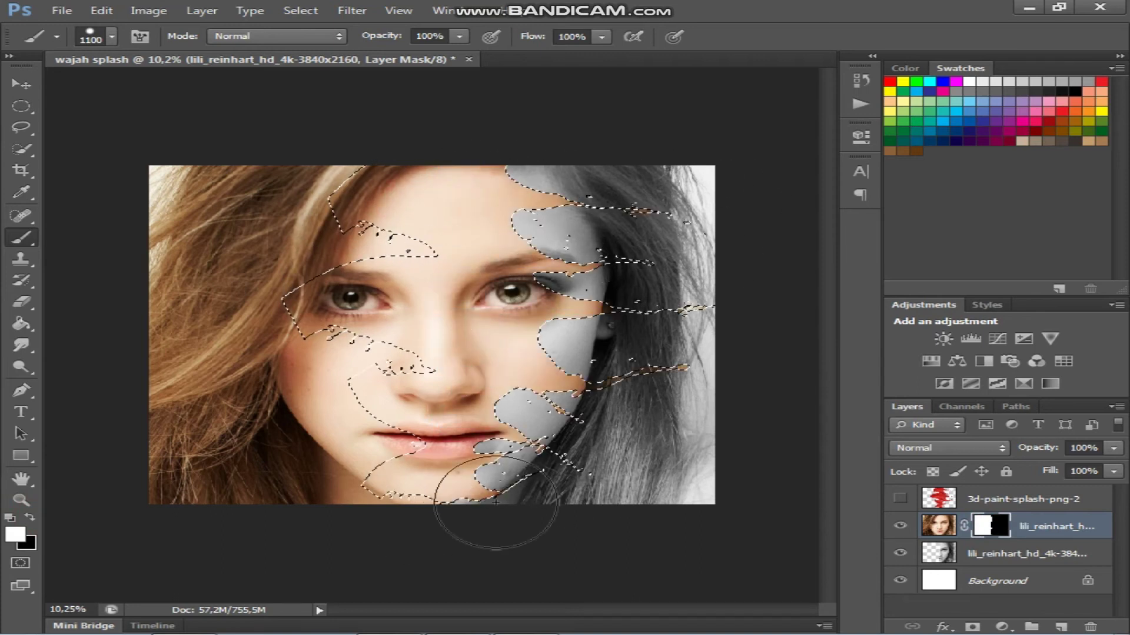
key(ctrl+d)
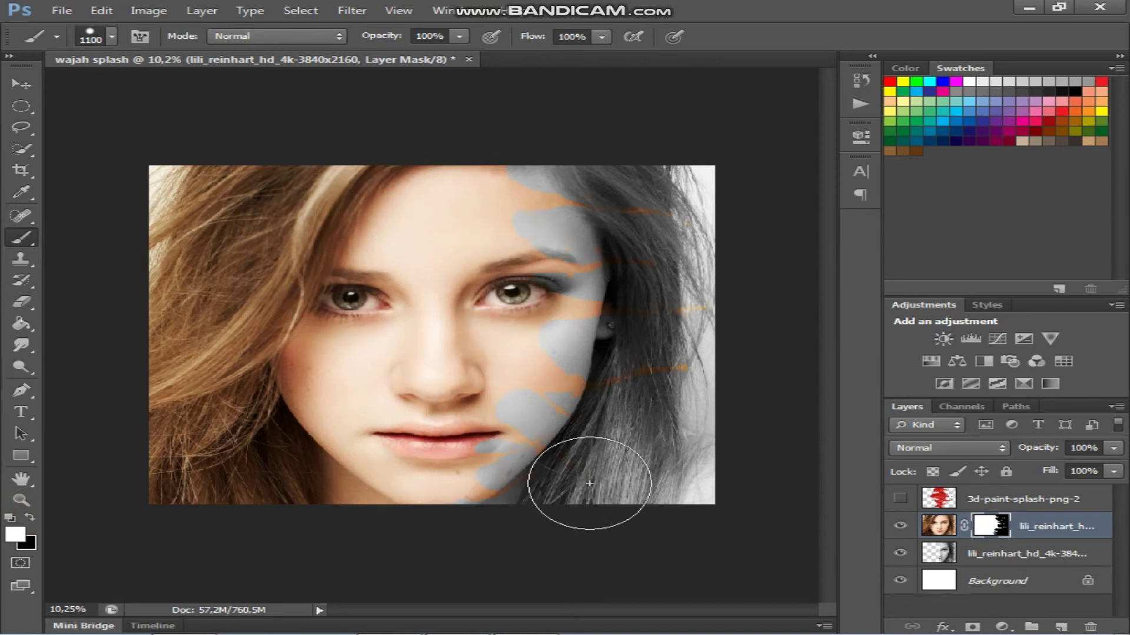
click(959, 505)
click(900, 498)
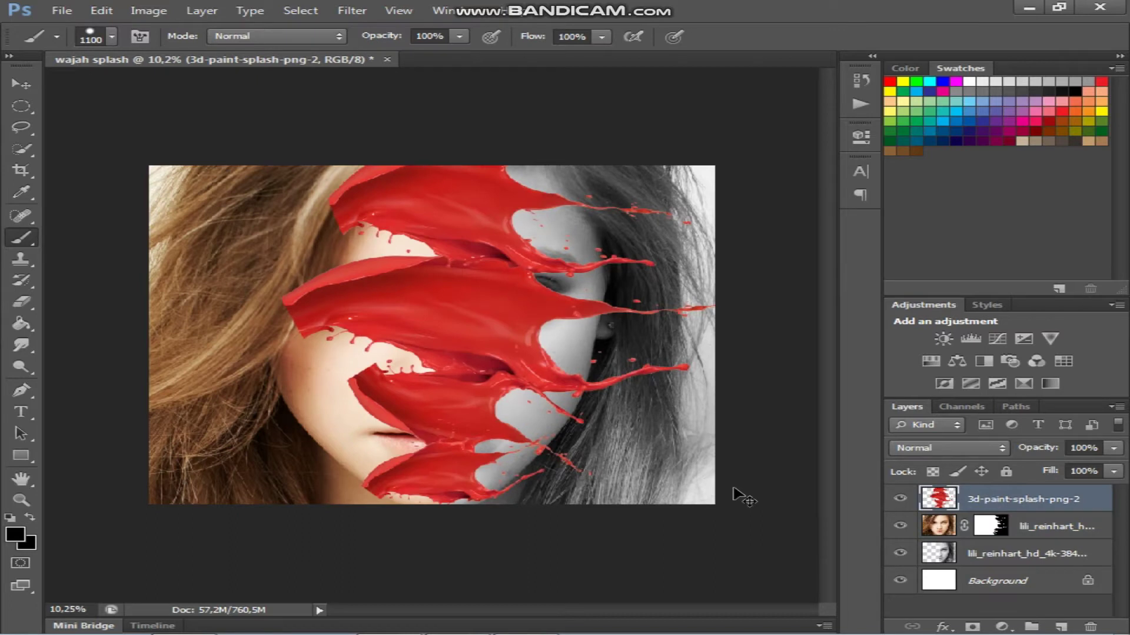
Desaturate and duplicate the merged splash, with the original hidden and the copy's blend mode set to Hard Light
key(ctrl+shift+u)
key(ctrl+j)
click(901, 525)
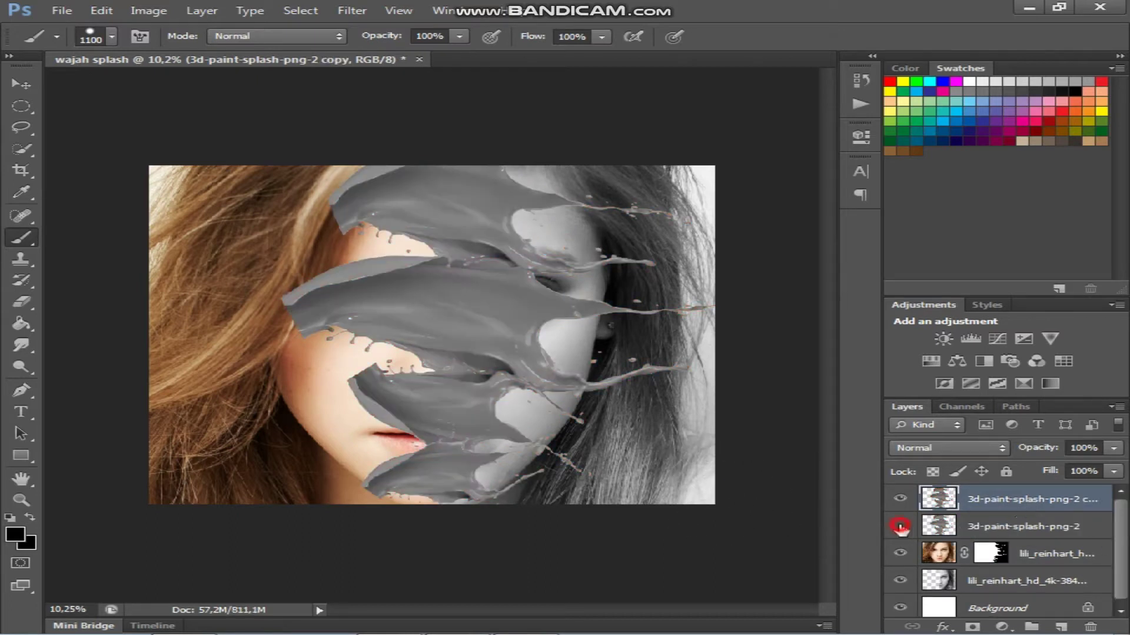
click(965, 447)
click(970, 246)
Erase the Hard Light copy over the coloured side of the face, keeping only the splash edges and drips
click(18, 84)
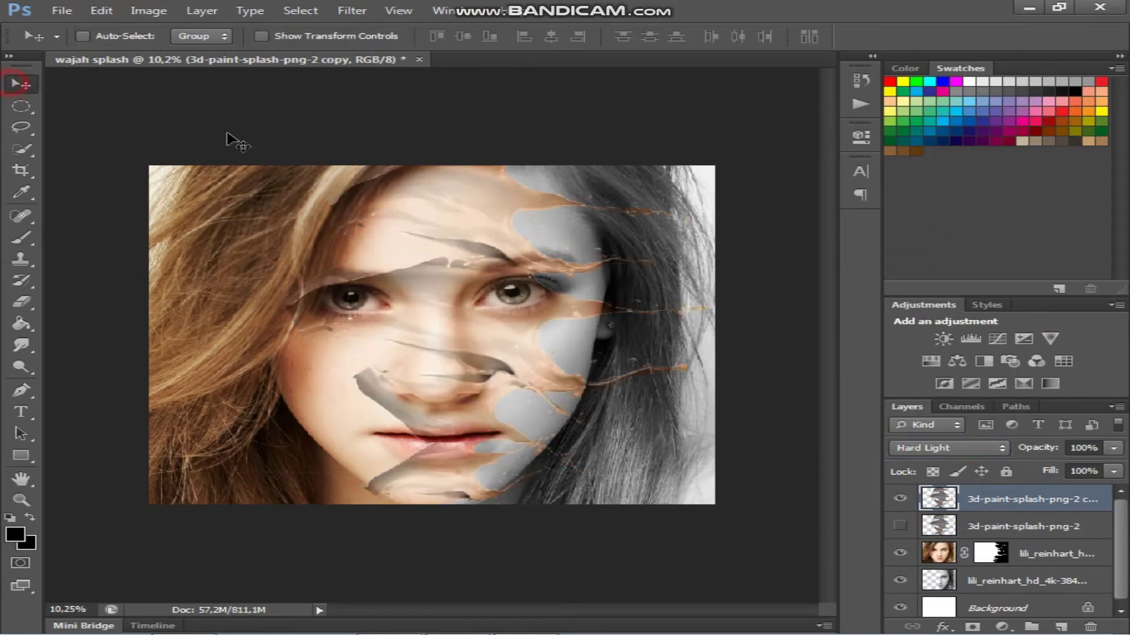
click(18, 304)
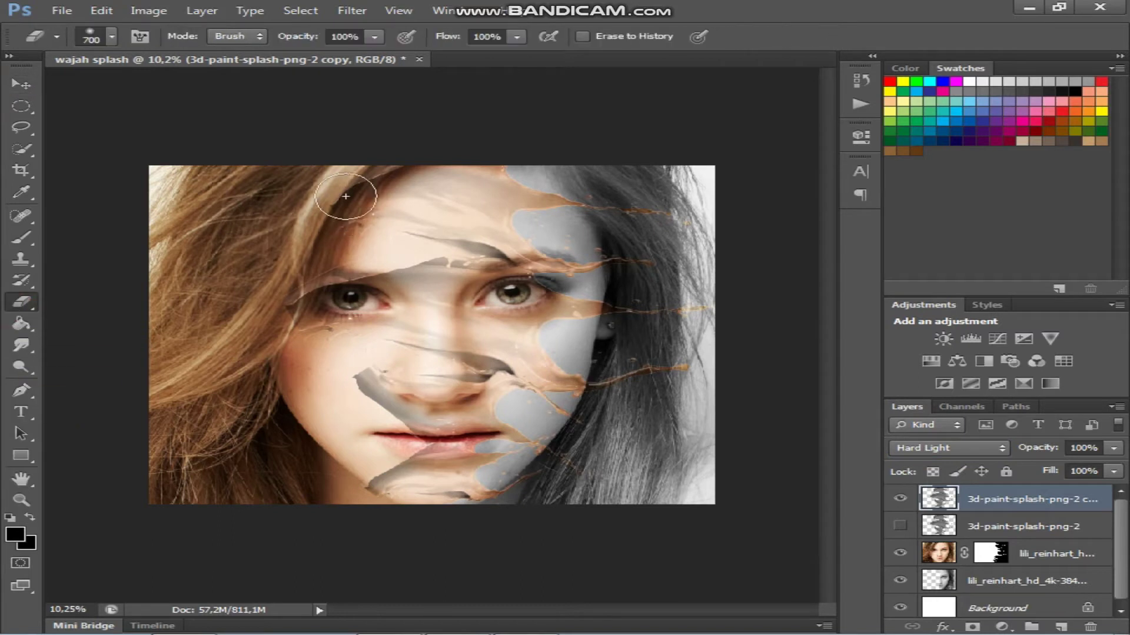
mouse_move(346, 193)
mouse_down()
mouse_move(406, 236)
mouse_move(424, 344)
mouse_move(465, 268)
mouse_move(366, 479)
mouse_move(425, 485)
mouse_up()
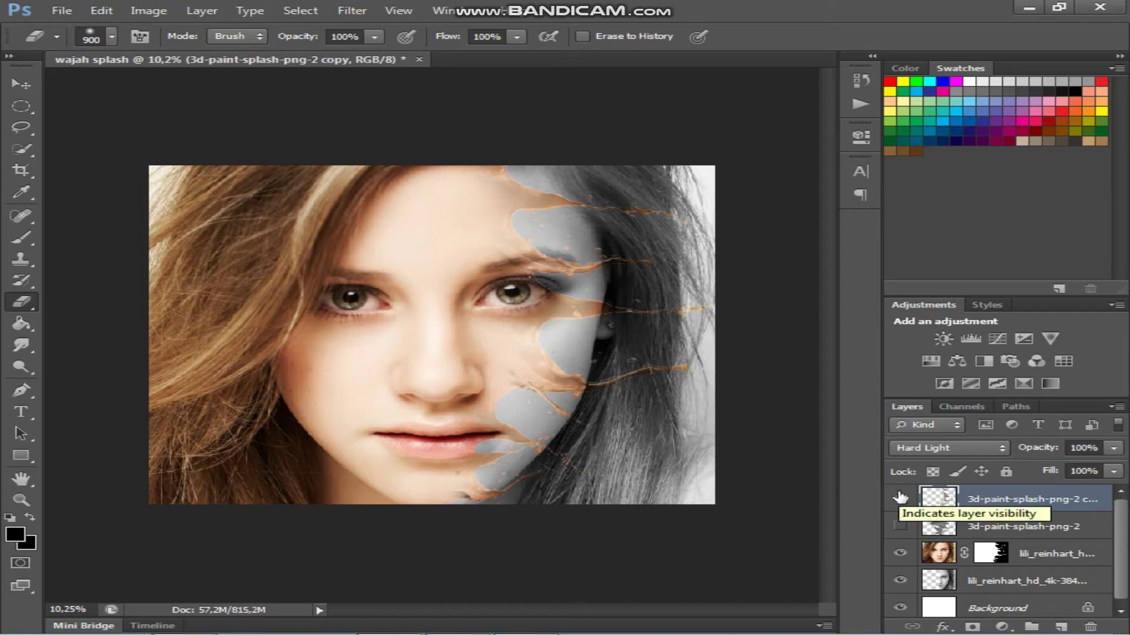
Show the original grey splash and set its midtone colour balance to +100, -4, -68
click(900, 525)
click(1000, 526)
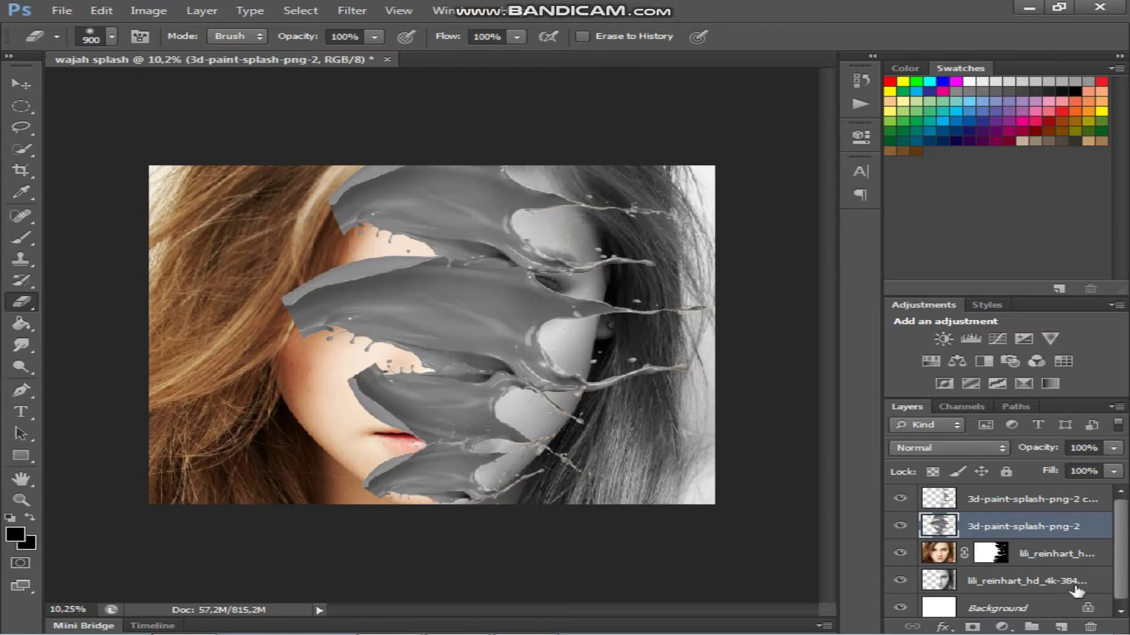
click(148, 11)
mouse_move(221, 51)
click(432, 151)
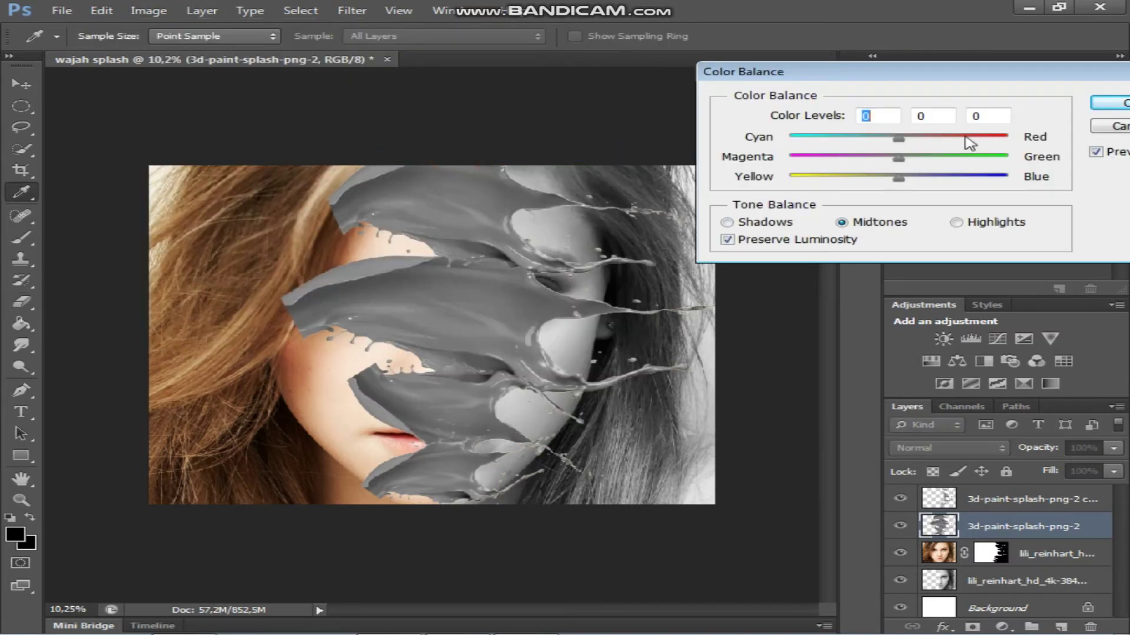
drag(896, 179, 826, 177)
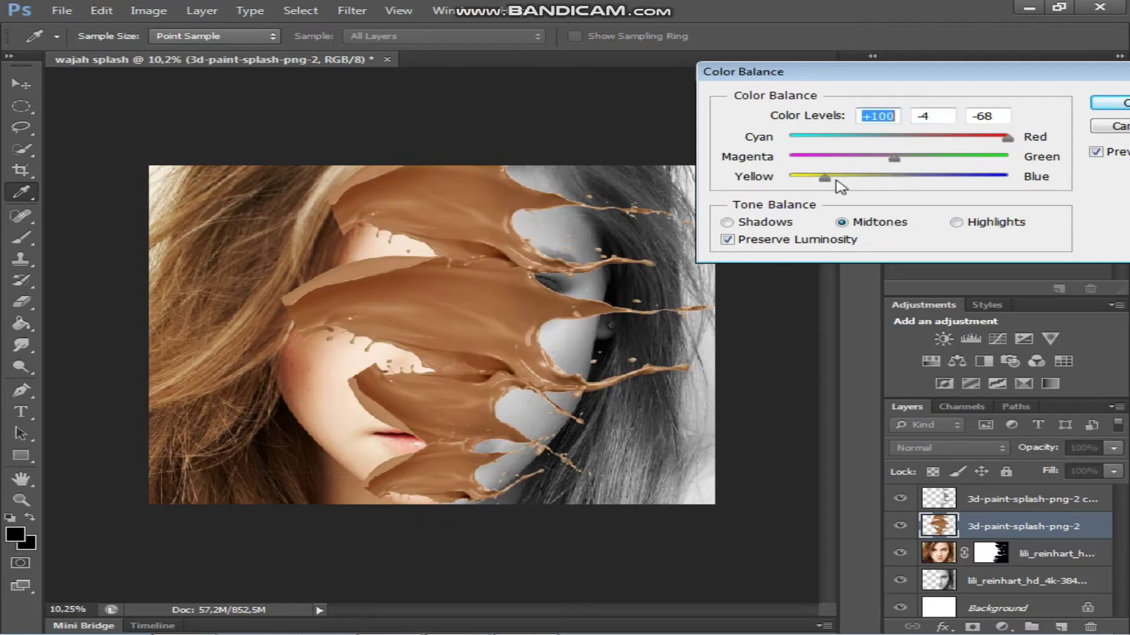
Adjust the splash's shadow tones in Color Balance, with green at +2 and blue at +14, and apply the adjustment
click(727, 221)
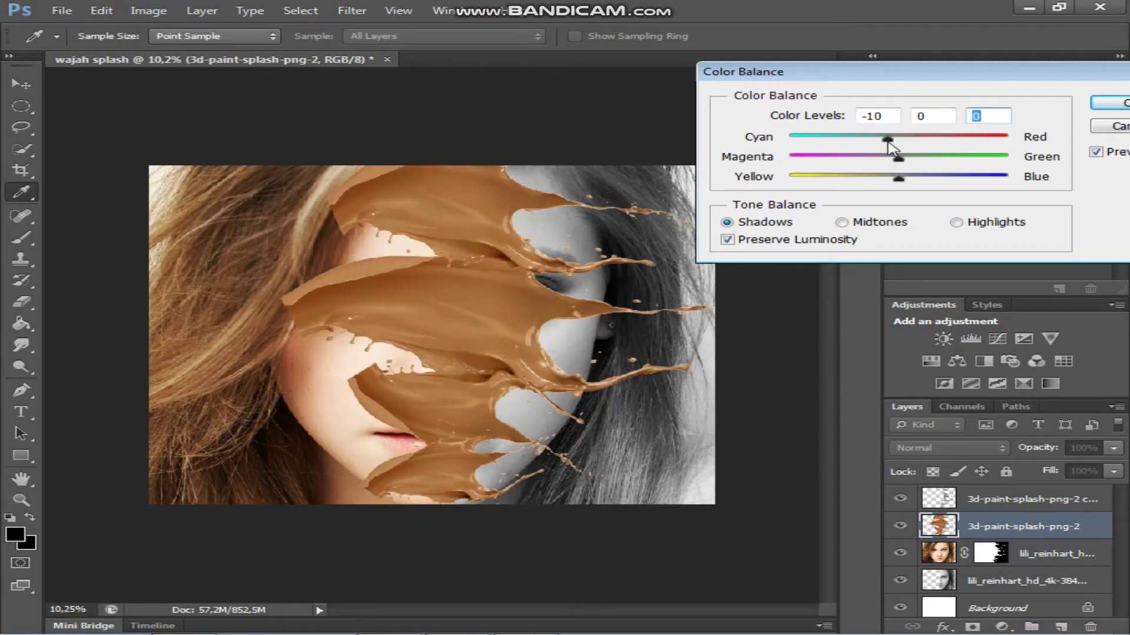
drag(877, 178, 923, 180)
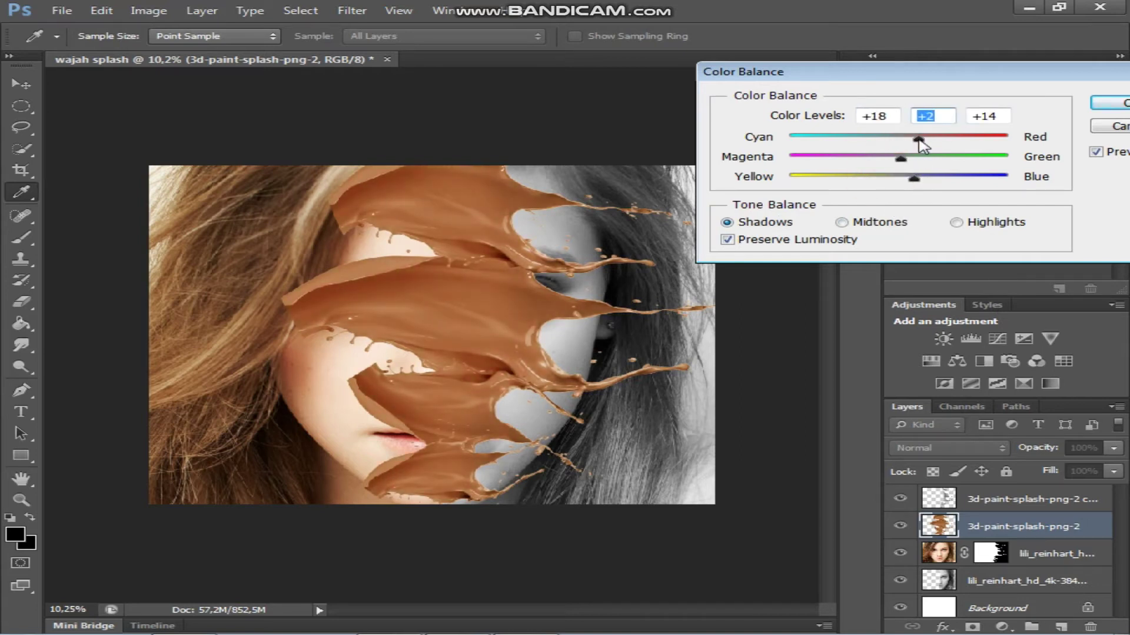
click(1112, 105)
key(e)
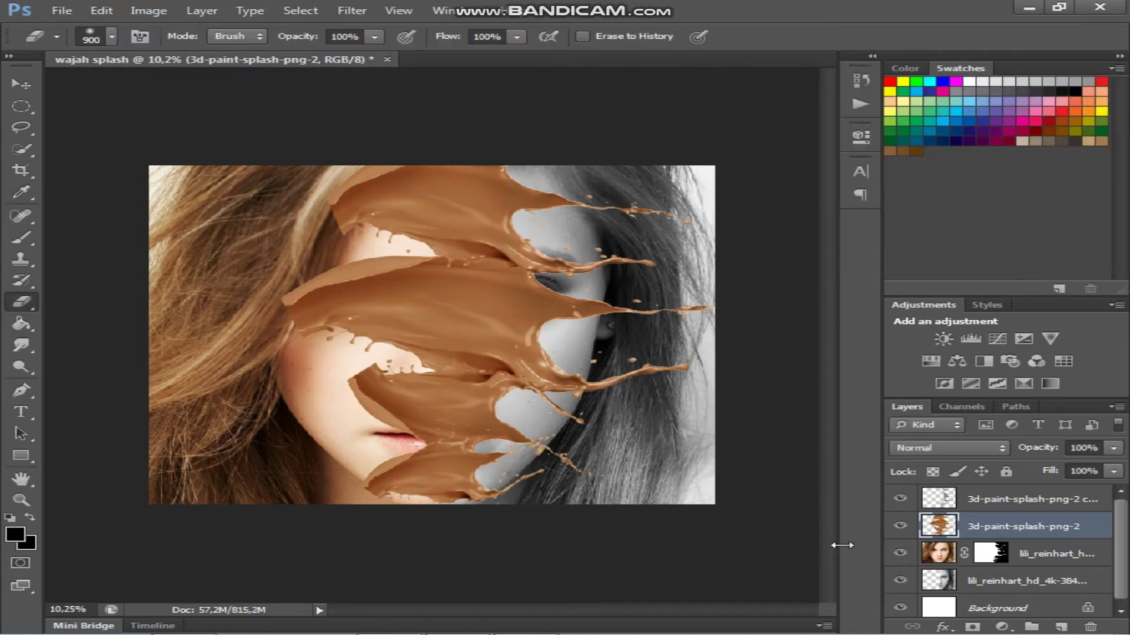
Add a black layer mask to the brown splash and paint white over the forehead splash's outer edge to reveal it
alt+click(974, 628)
click(21, 238)
key(x)
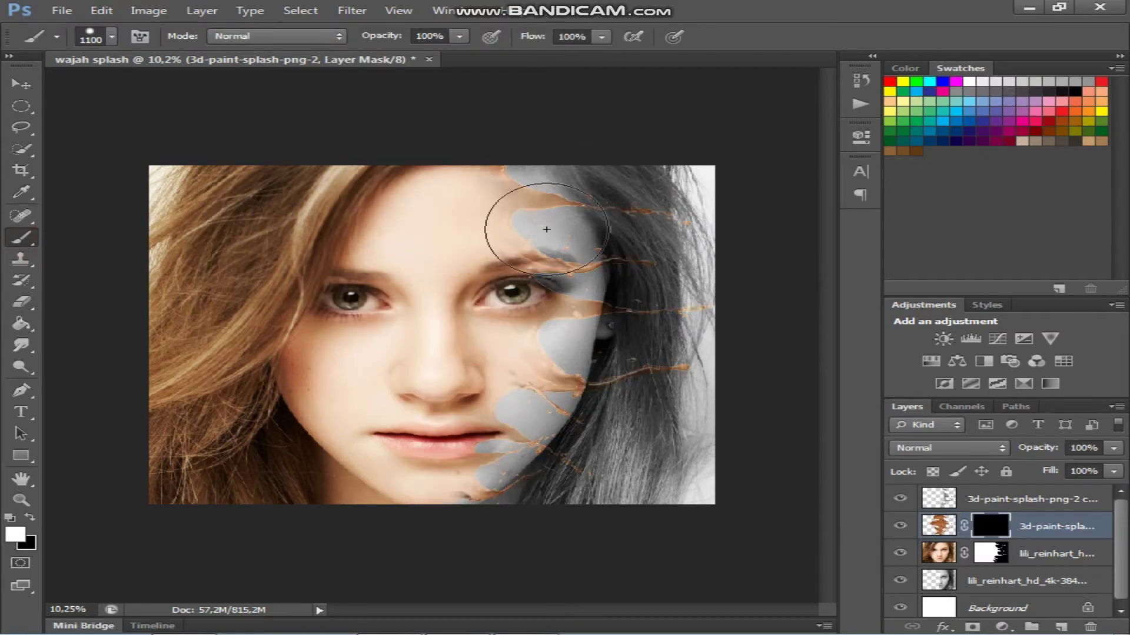
drag(547, 229, 551, 138)
click(112, 36)
click(186, 162)
click(592, 171)
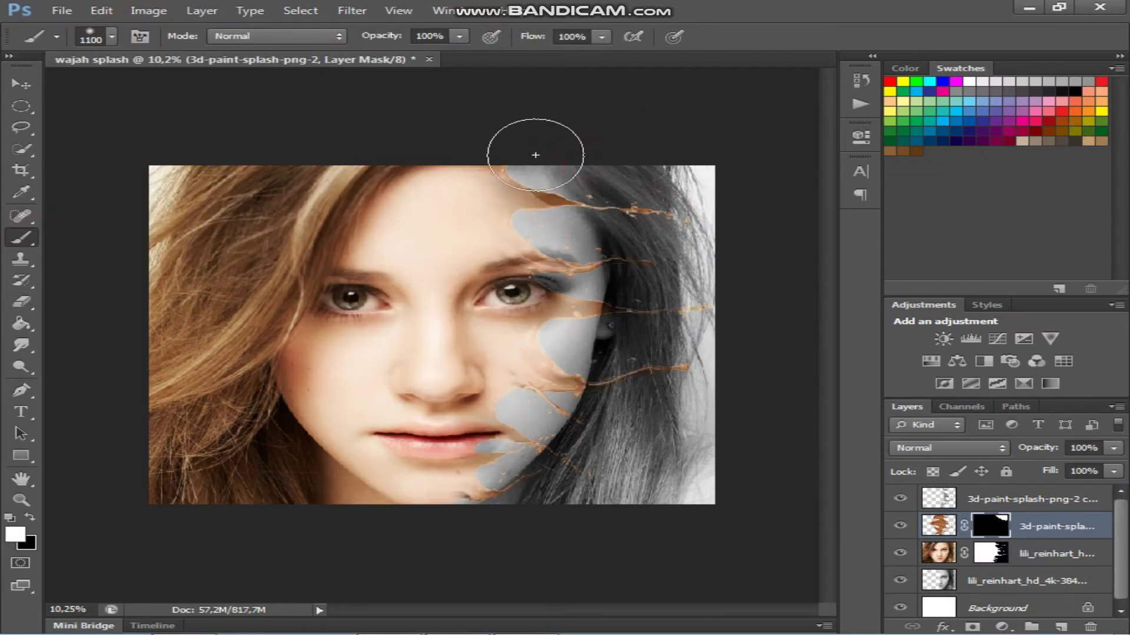
Paint the mask white with a 700 px brush along the remaining splash edges and drips down to the chin
scroll(660, 227, up, 3)
scroll(656, 229, down, 2)
drag(635, 214, 564, 230)
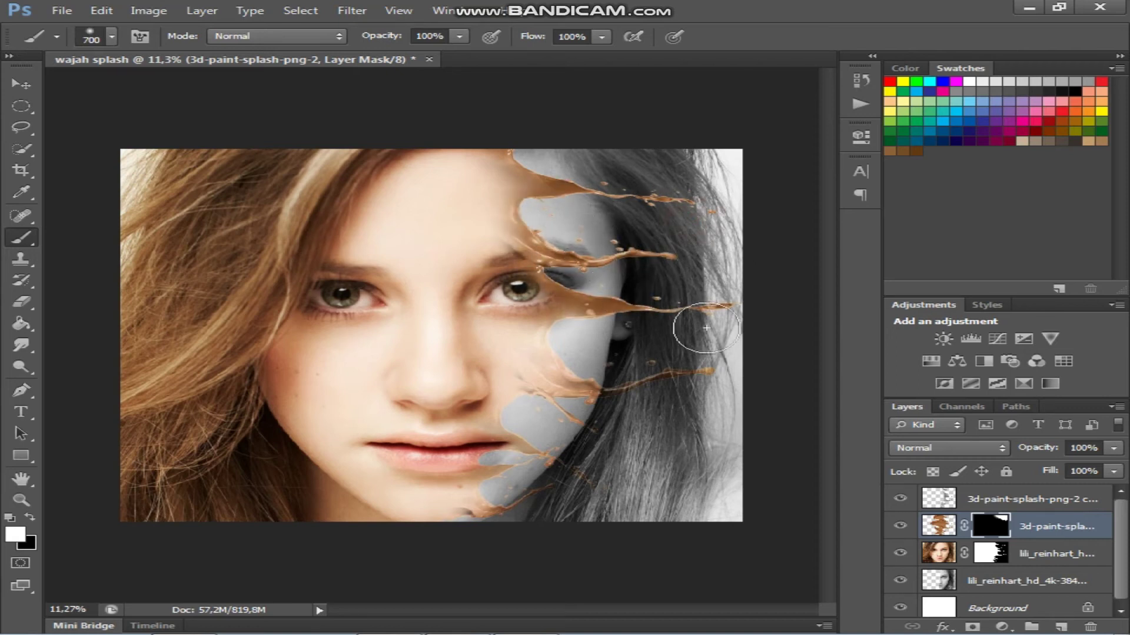
drag(706, 328, 680, 368)
mouse_move(576, 404)
mouse_down()
mouse_move(544, 406)
mouse_move(557, 441)
mouse_move(492, 533)
mouse_up()
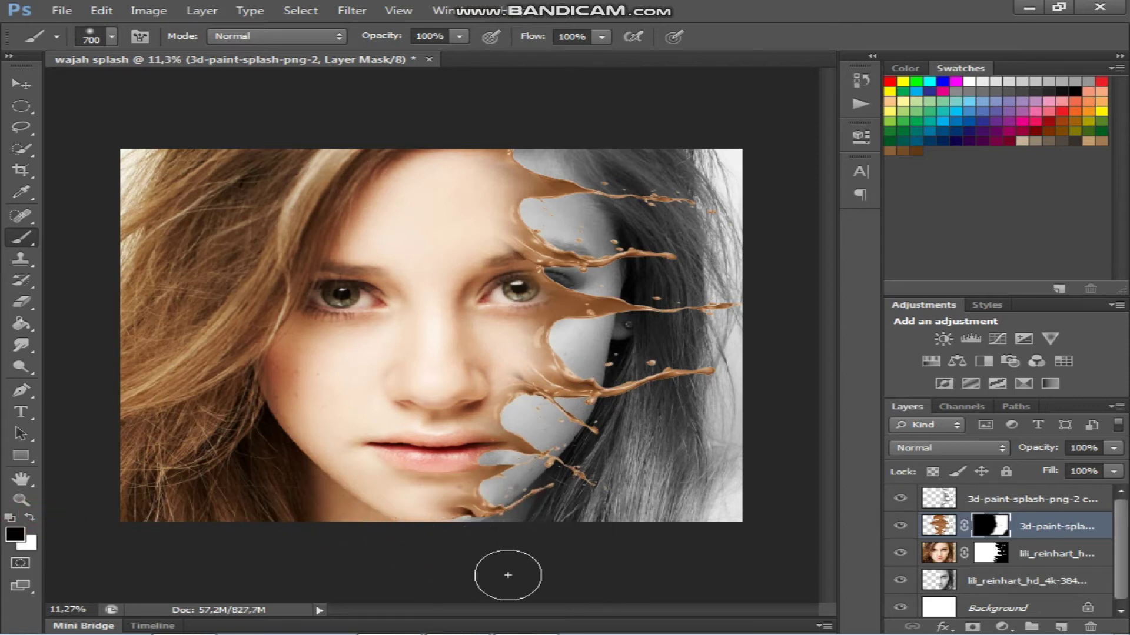
Brighten the brown splash image with Levels by setting the midtone input to 1.49
scroll(682, 328, up, 2)
scroll(681, 328, down, 2)
click(939, 525)
click(149, 11)
mouse_move(341, 54)
click(422, 67)
drag(898, 263, 857, 263)
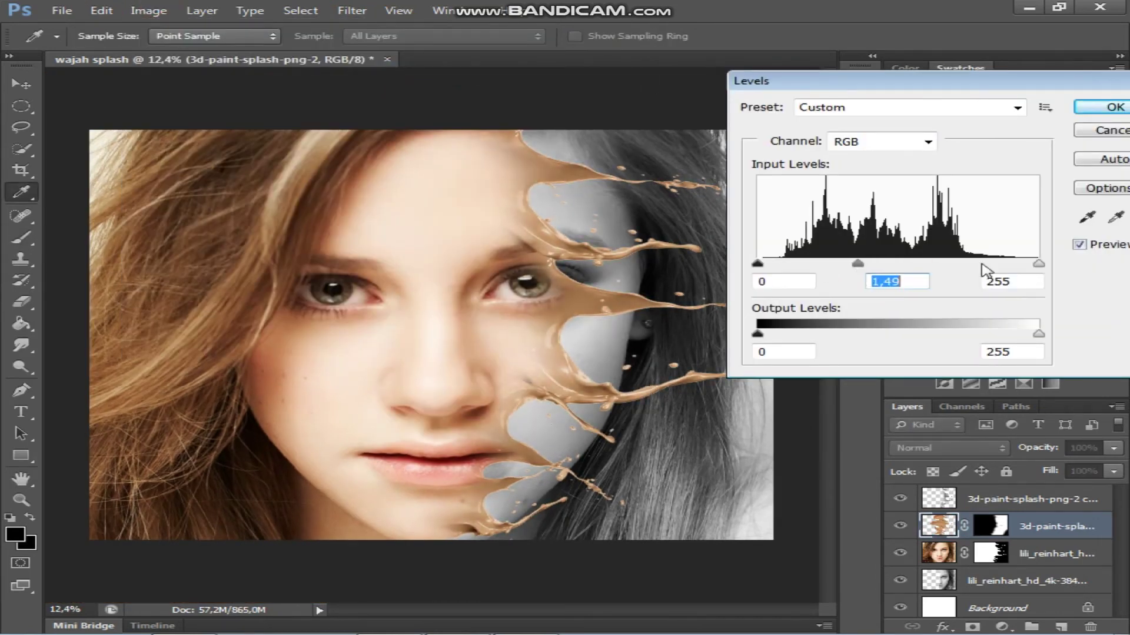
key(Return)
Duplicate the Hard Light splash copy and turn the duplicate black by lowering its lightness in Hue/Saturation
click(986, 498)
key(ctrl+j)
click(152, 10)
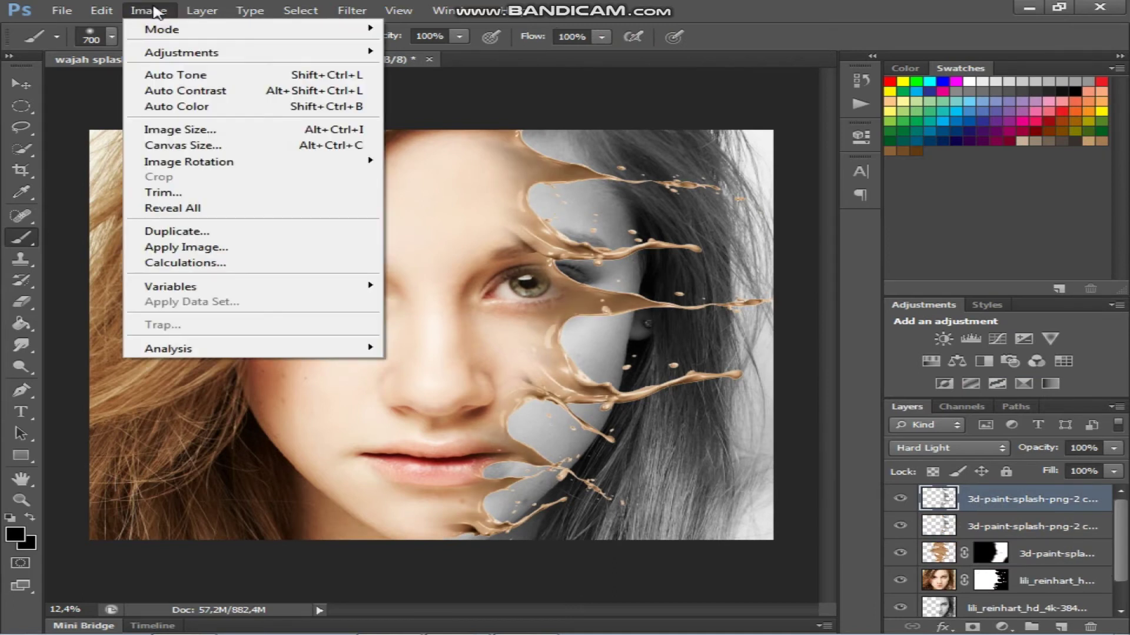
mouse_move(235, 52)
click(539, 141)
drag(832, 241, 724, 240)
click(1074, 83)
Set the black splash copy's blend mode to Normal and move it below the colour portrait layer
click(949, 448)
click(932, 19)
drag(1035, 506, 1035, 595)
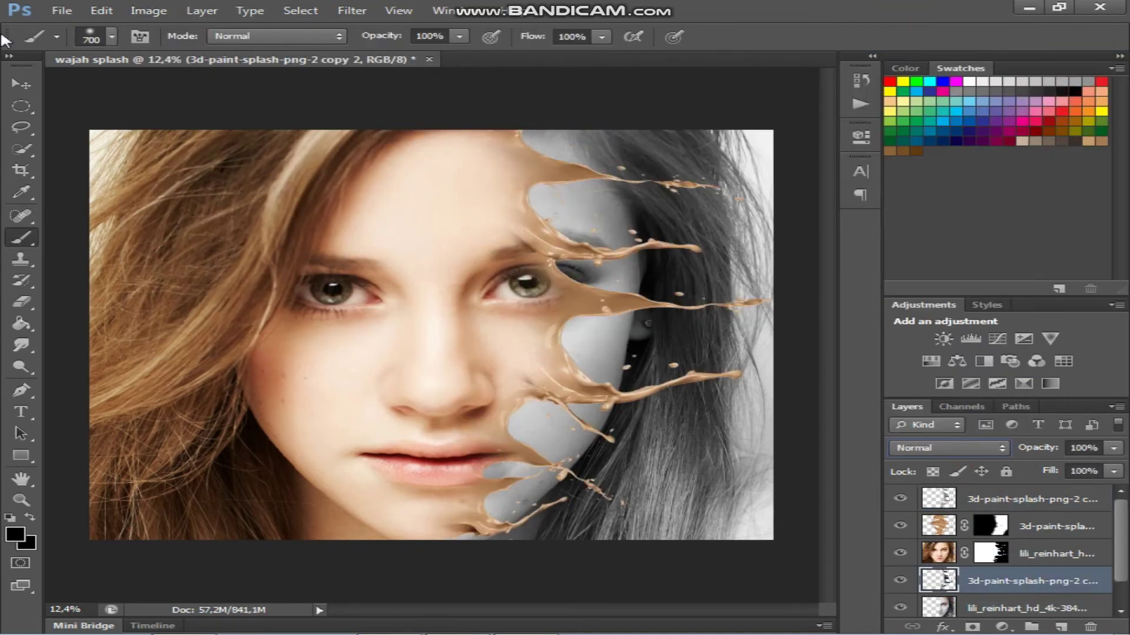
Free-transform the black splash copy so it sticks out slightly below the splash edges as a shadow
key(v)
key(ctrl+t)
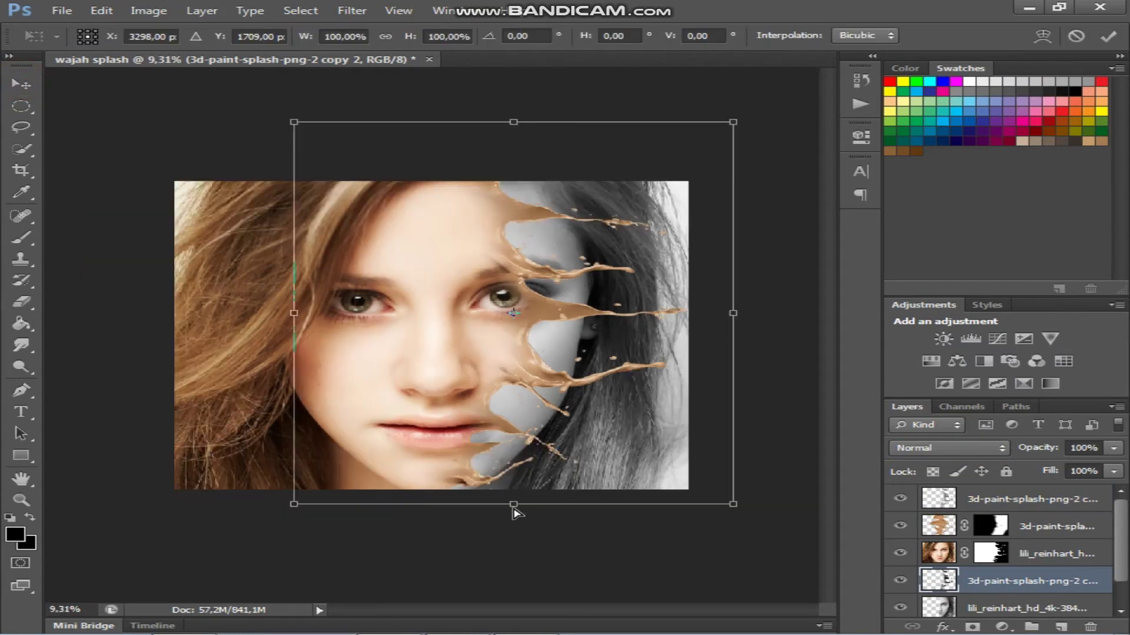
drag(513, 512, 522, 512)
drag(757, 511, 758, 504)
mouse_move(745, 313)
mouse_down()
mouse_move(766, 312)
mouse_move(744, 318)
mouse_move(745, 304)
mouse_move(738, 332)
mouse_up()
drag(298, 312, 299, 317)
key(Return)
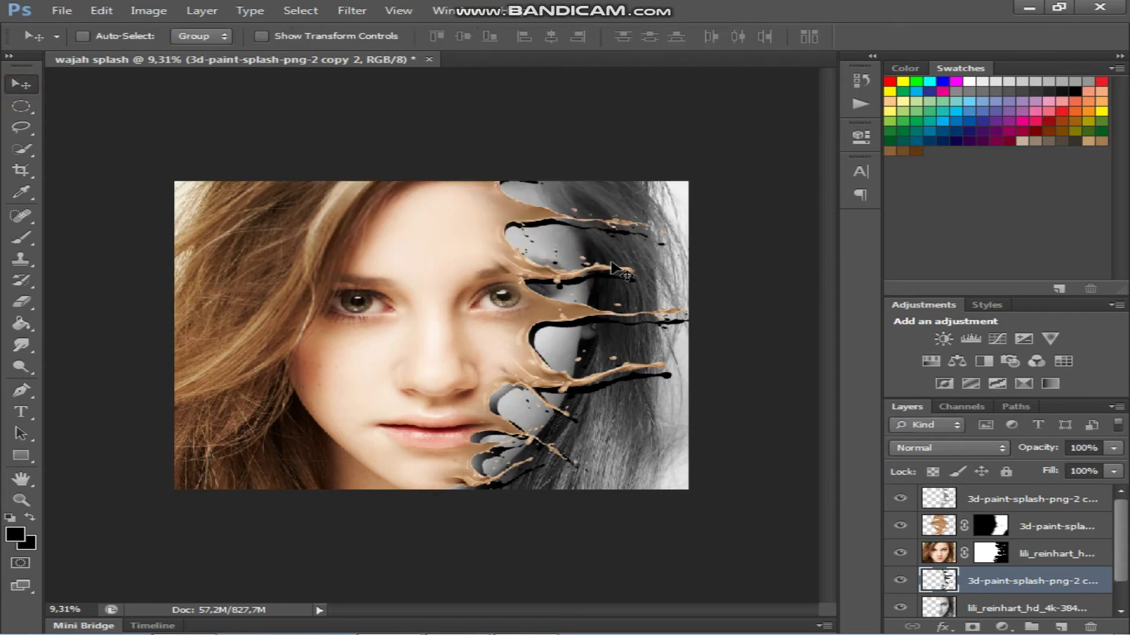
Soften the black shadow layer with a Gaussian Blur of 16.8 pixels radius
key(ctrl+0)
click(351, 12)
mouse_move(371, 177)
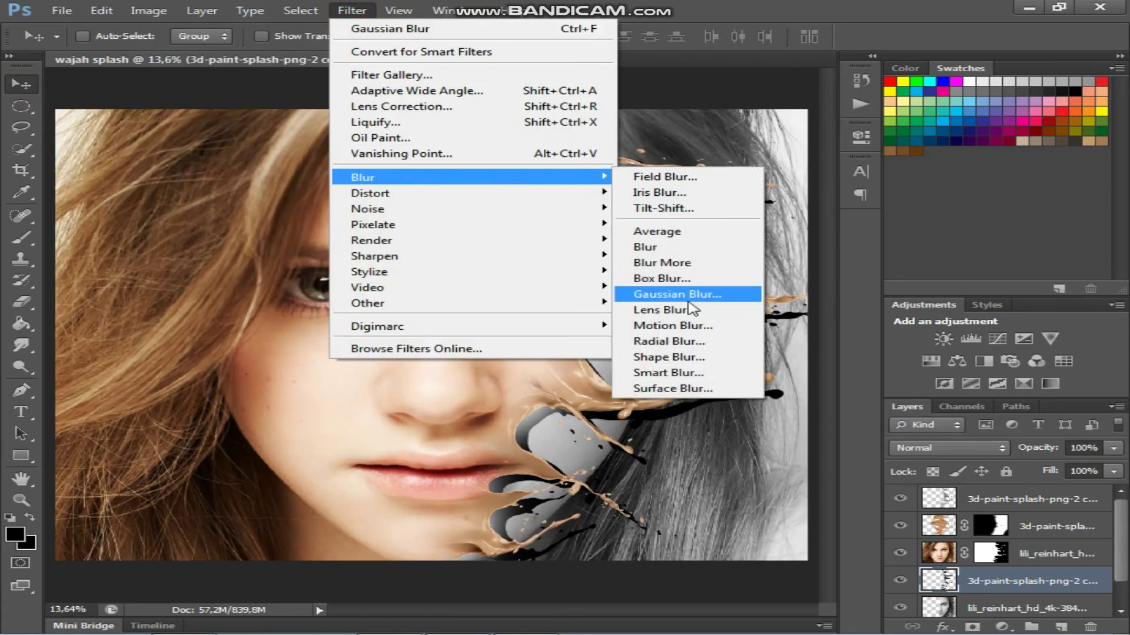
click(688, 291)
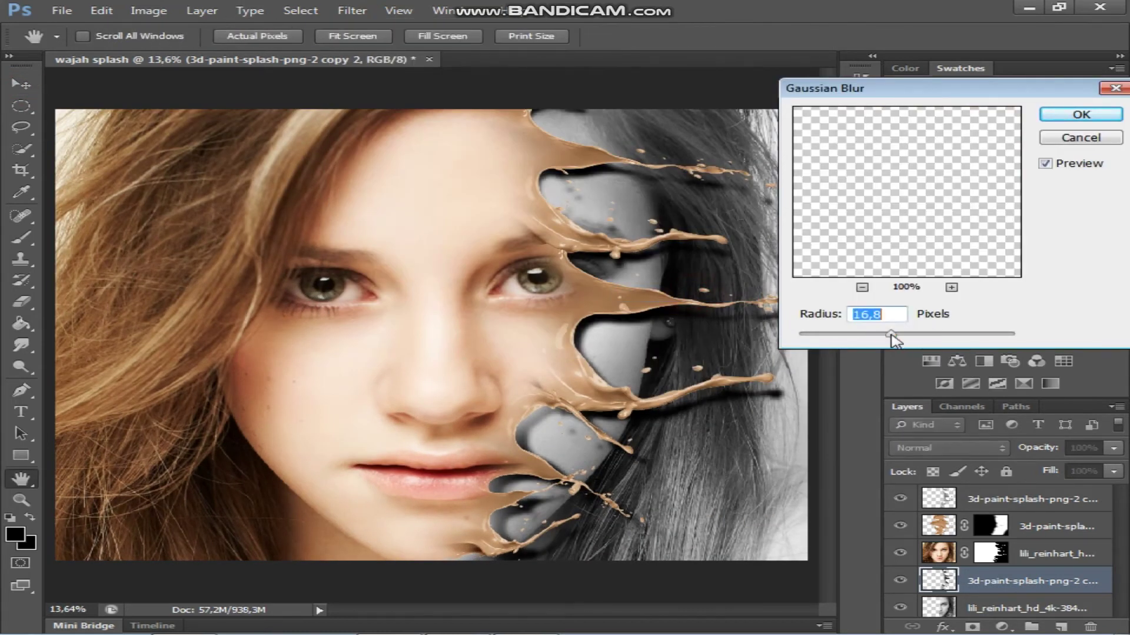
click(1088, 114)
Create a layer above the shadow and paint soft black shading behind the splash edges with a brush up to 500 px
click(1061, 627)
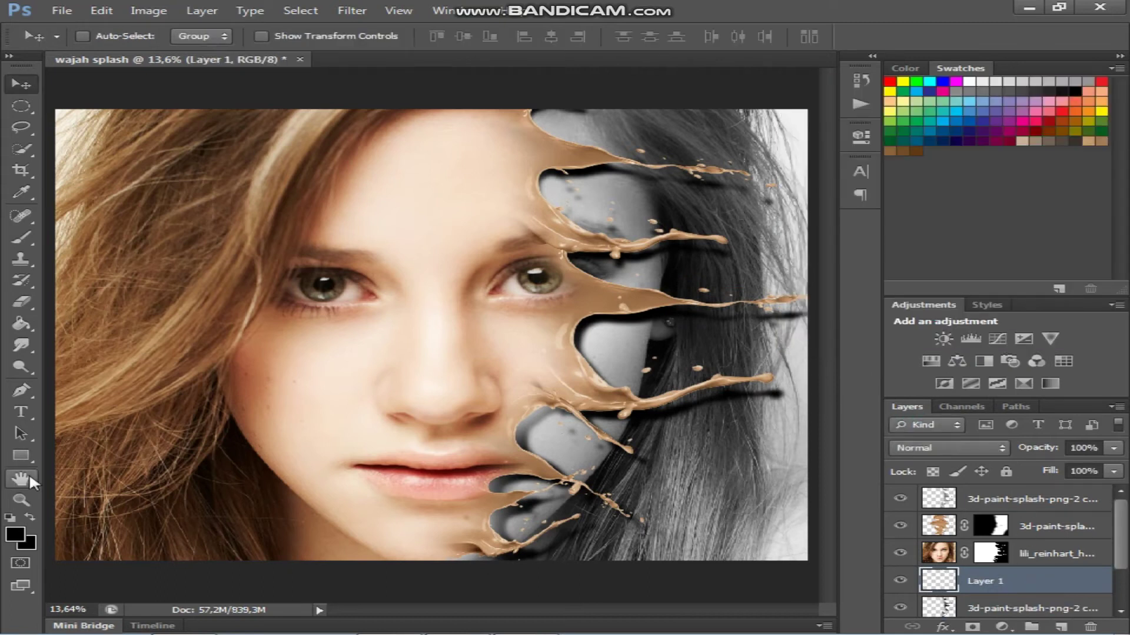
click(24, 238)
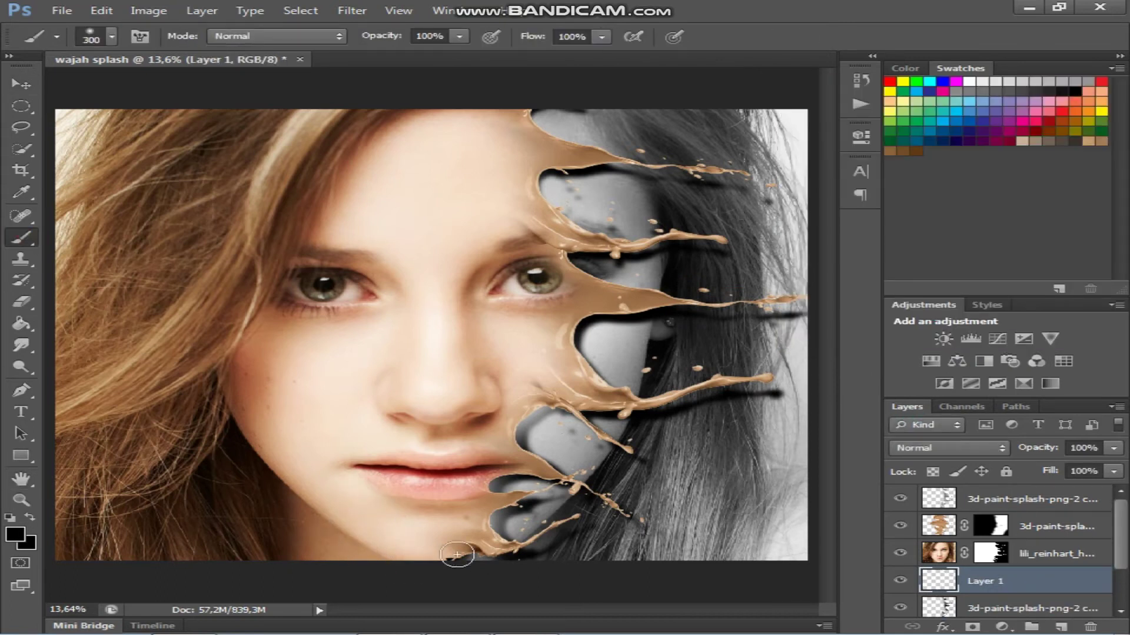
scroll(471, 538, up, 4)
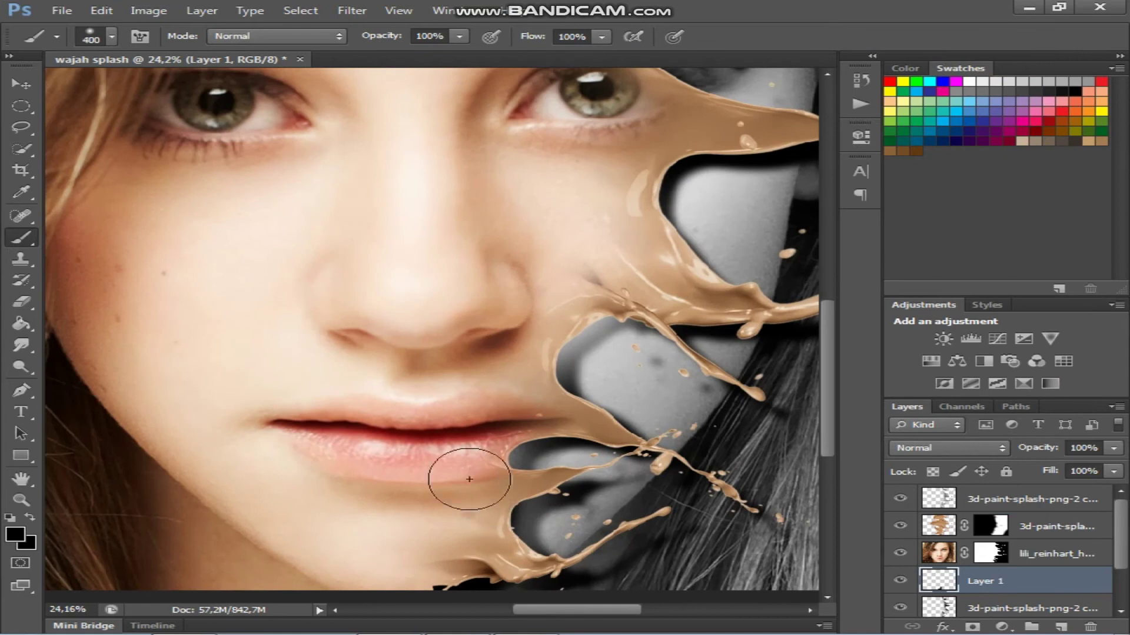
key(bracketright)
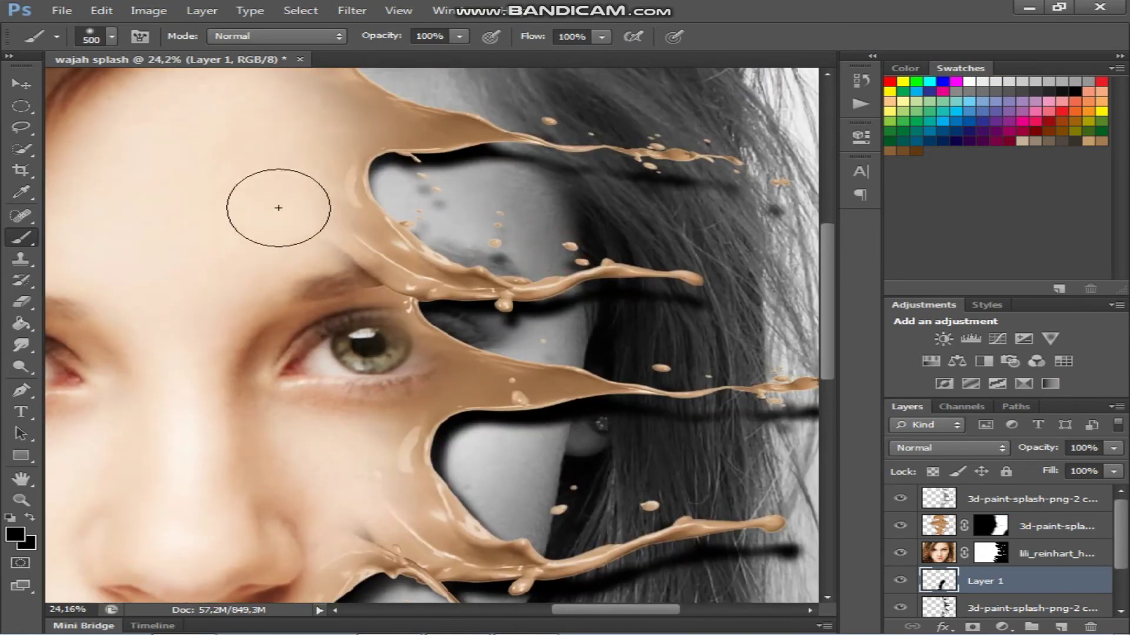
scroll(278, 208, up, 3)
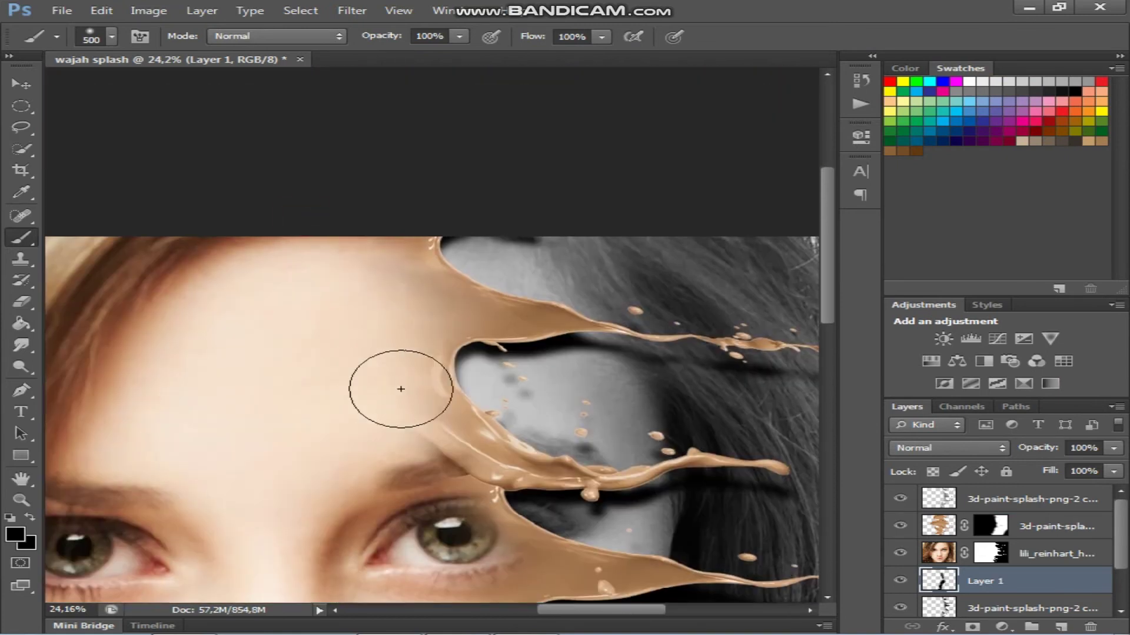
Lower the blurred shadow layer's opacity to 66%
click(1013, 606)
click(1118, 448)
drag(1109, 470, 1058, 475)
drag(609, 257, 474, 410)
On Layer 1, paint extra black shading within a selection loaded from the shadow layer using a 300 px brush, and deselect
click(994, 576)
ctrl+click(942, 606)
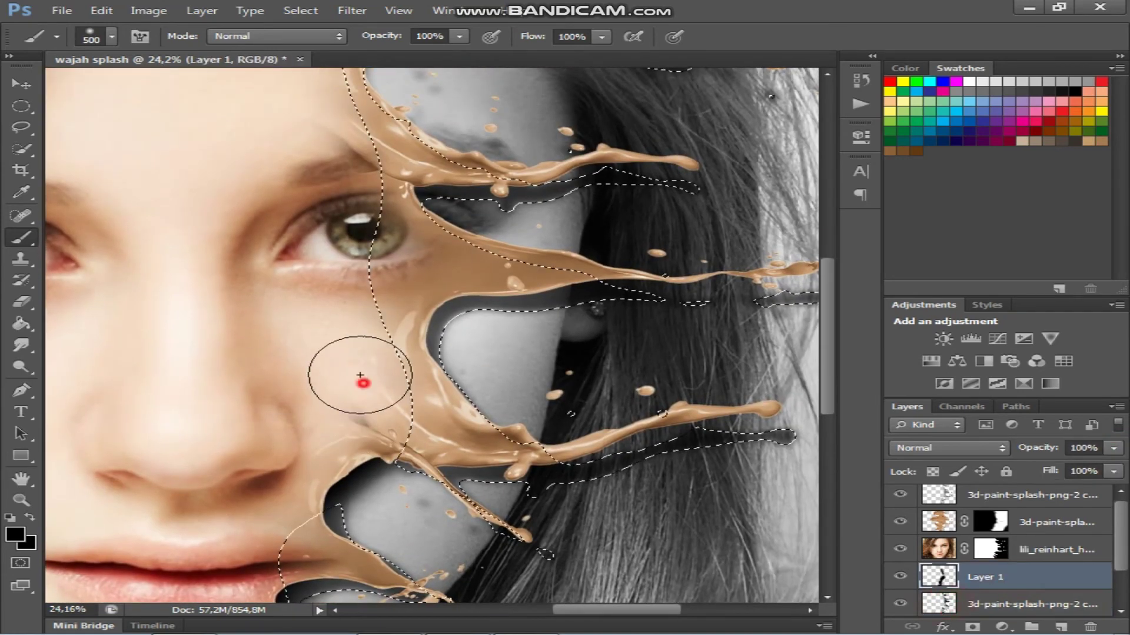
key(bracketleft)
key(bracketleft)
key(bracketleft)
click(575, 260)
key(bracketright)
mouse_move(490, 159)
mouse_down()
mouse_move(515, 159)
mouse_move(496, 165)
mouse_up()
mouse_move(374, 79)
mouse_down()
mouse_move(425, 276)
mouse_move(421, 224)
mouse_up()
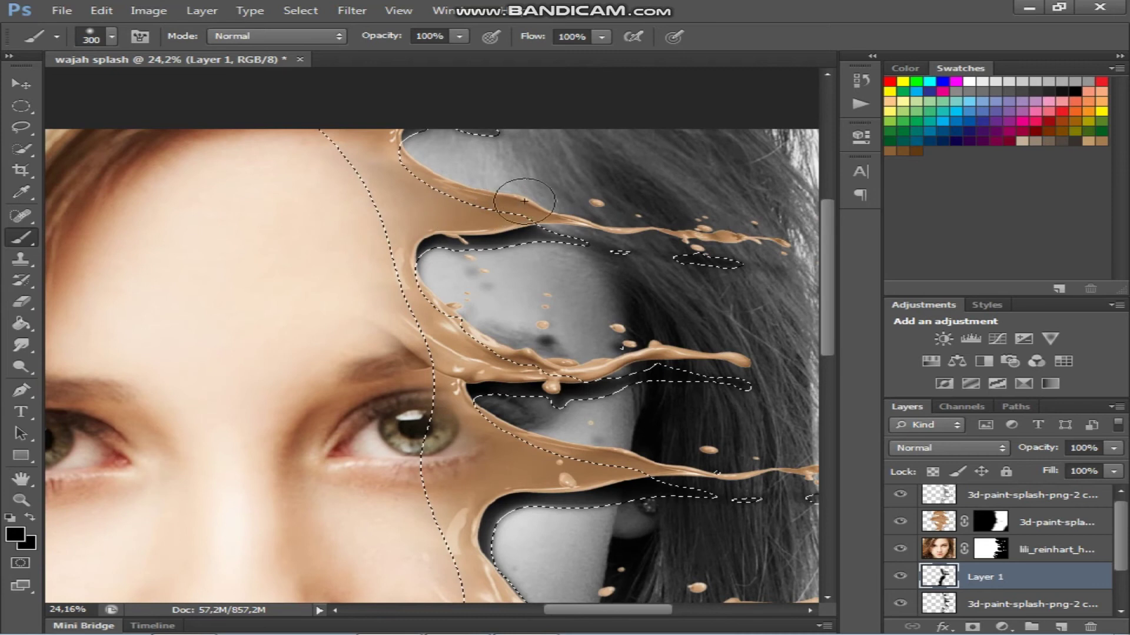
scroll(416, 232, up, 2)
scroll(448, 381, down, 3)
key(ctrl+d)
scroll(766, 390, up, 1)
Erase the blurred shadow around the far tips of the splash drips with a 400 px eraser
click(1006, 604)
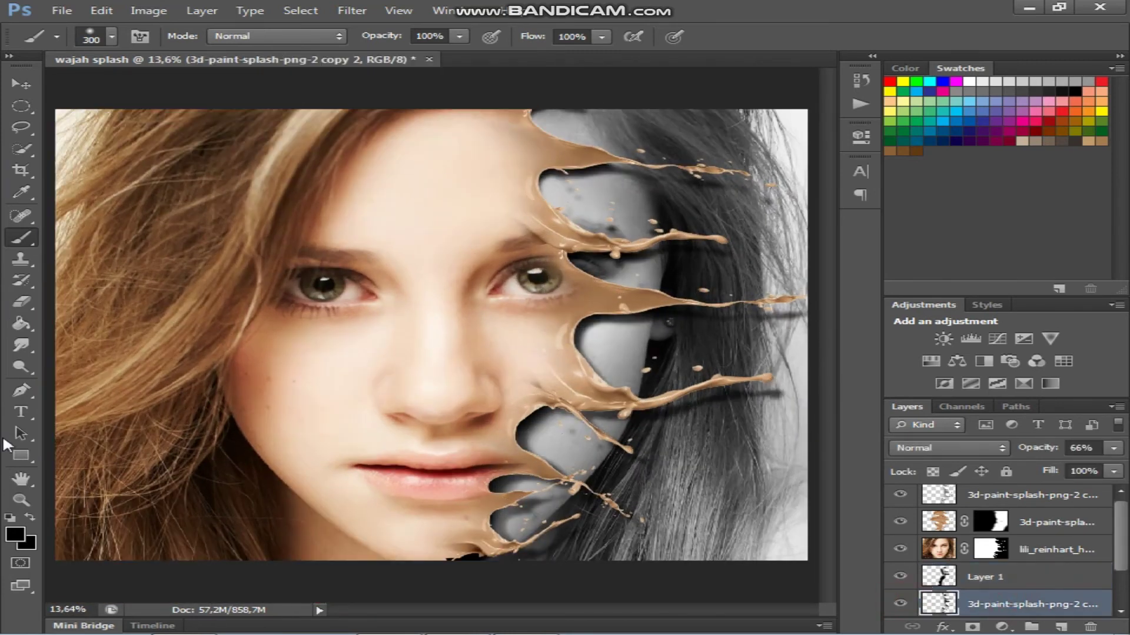
key(e)
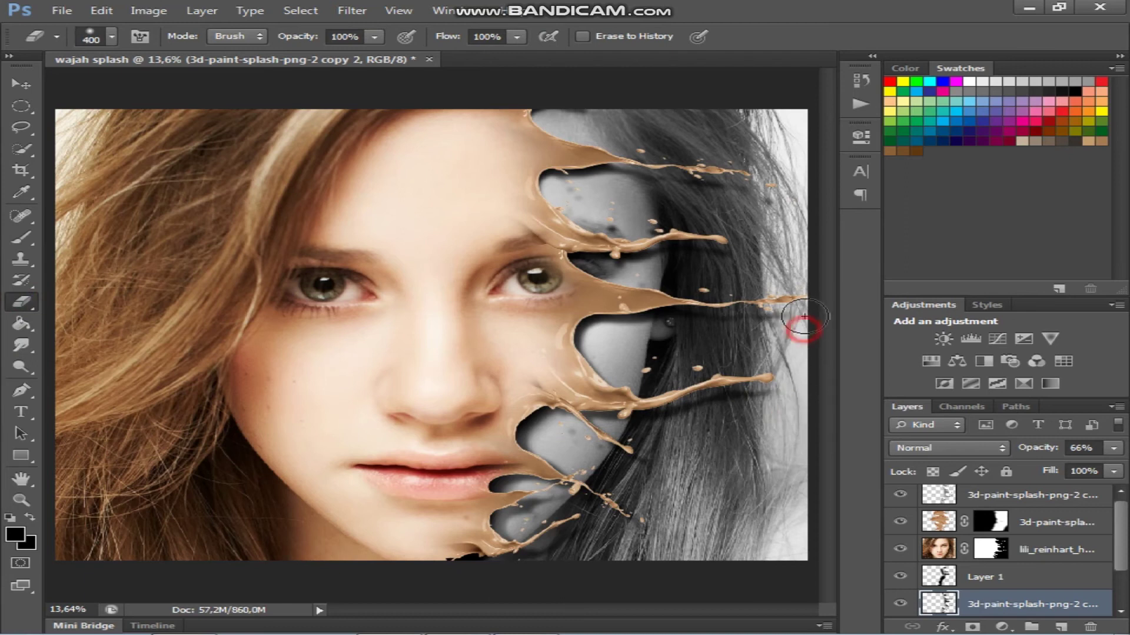
scroll(633, 428, down, 1)
scroll(467, 277, up, 1)
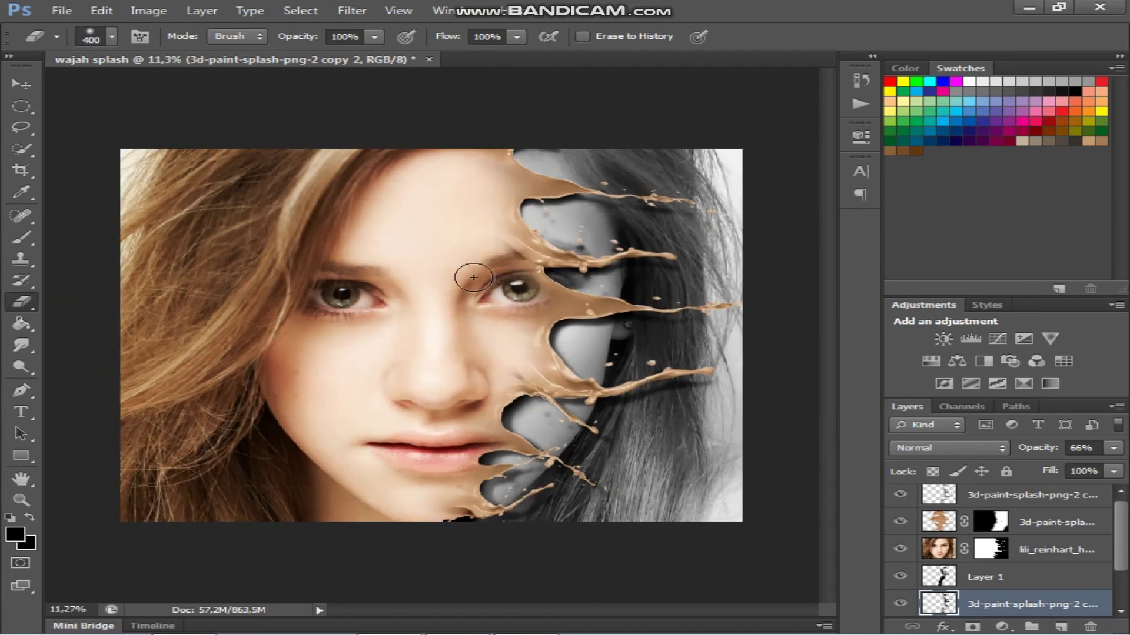
Shift the brown splash's midtone colour balance to -17, 0, +15 and apply it
click(939, 521)
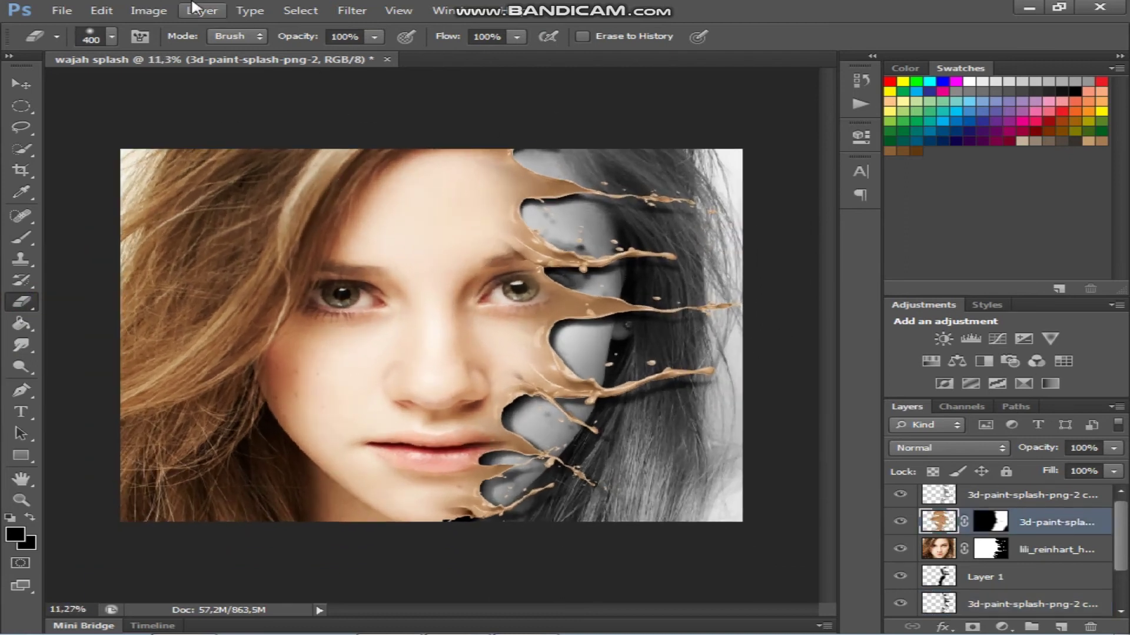
click(167, 12)
mouse_move(235, 53)
click(493, 155)
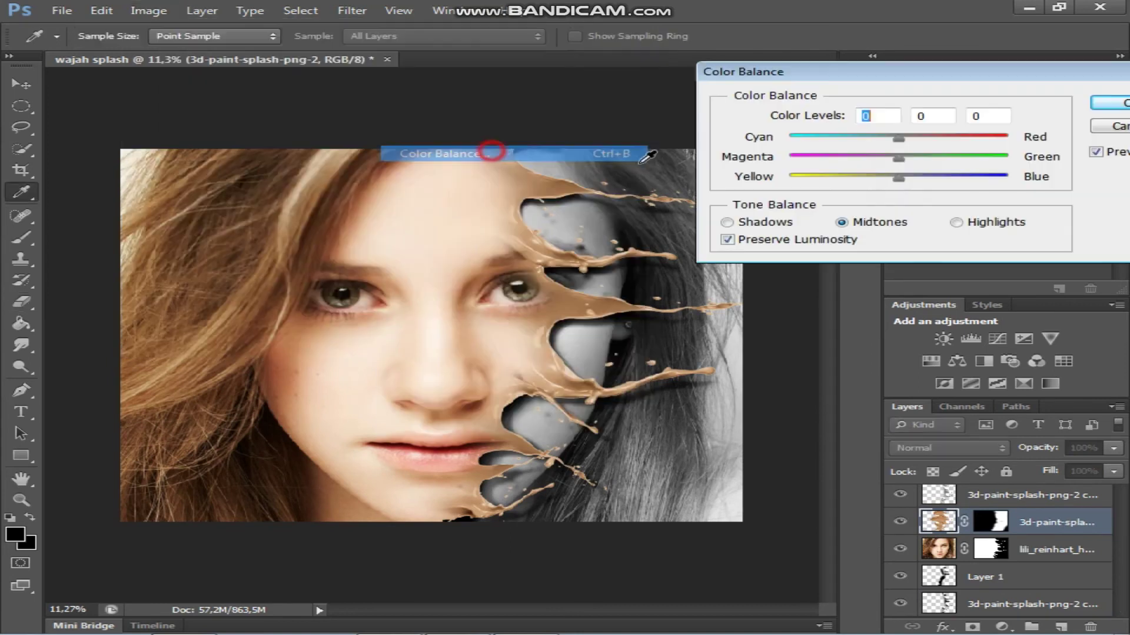
drag(894, 177, 937, 179)
drag(898, 139, 896, 140)
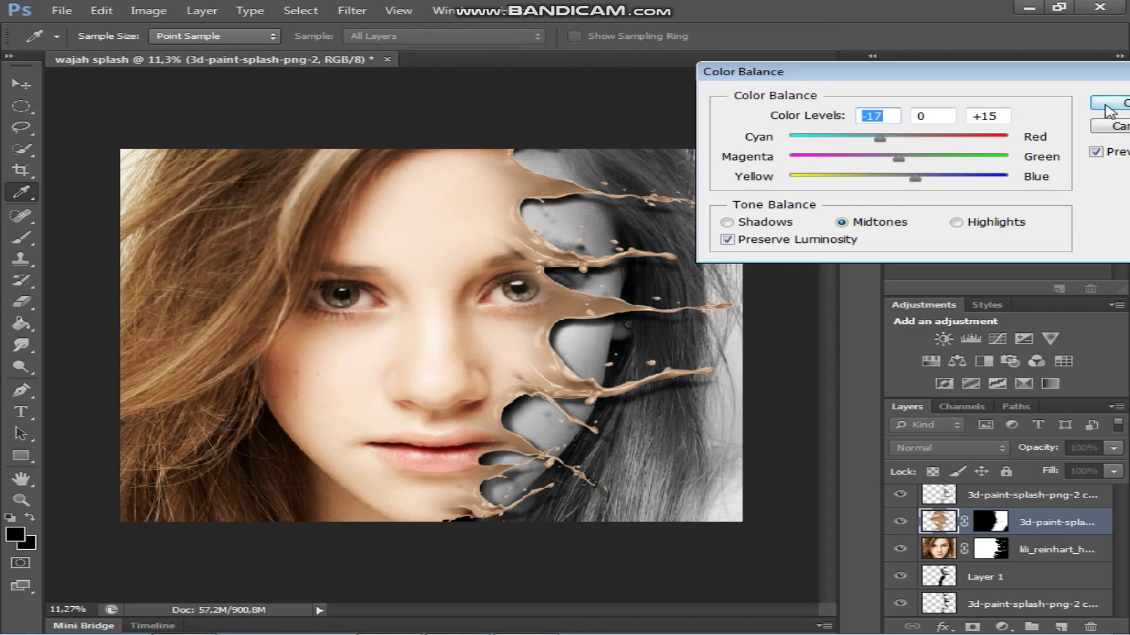
click(1110, 104)
key(e)
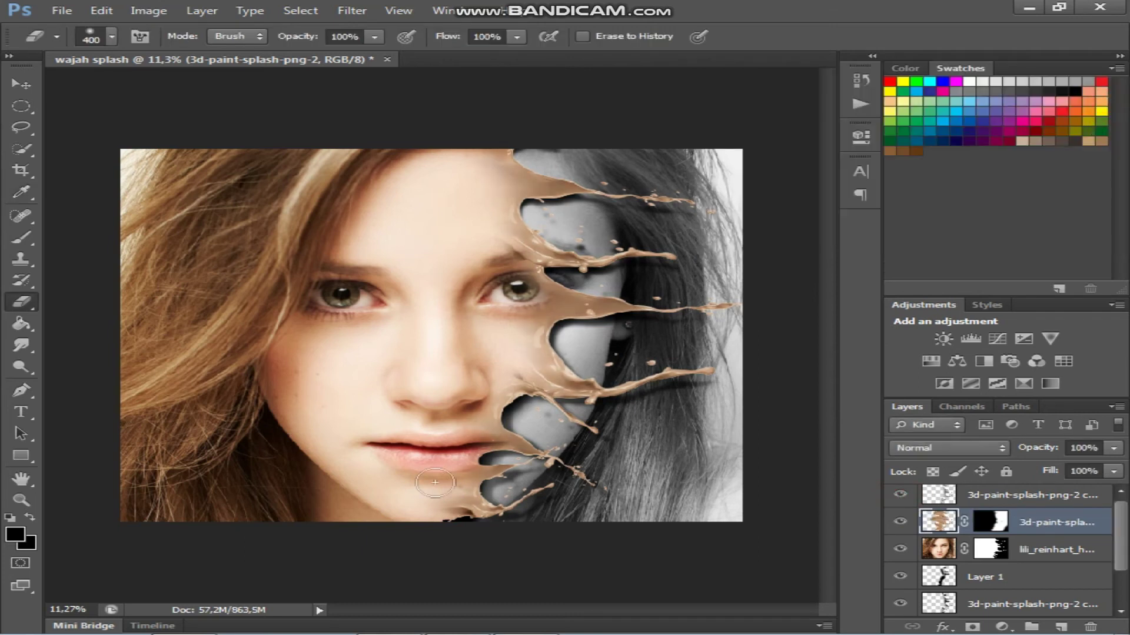
Brighten the topmost Hard Light splash copy layer with a tonal adjustment and apply it
scroll(547, 376, up, 3)
click(898, 499)
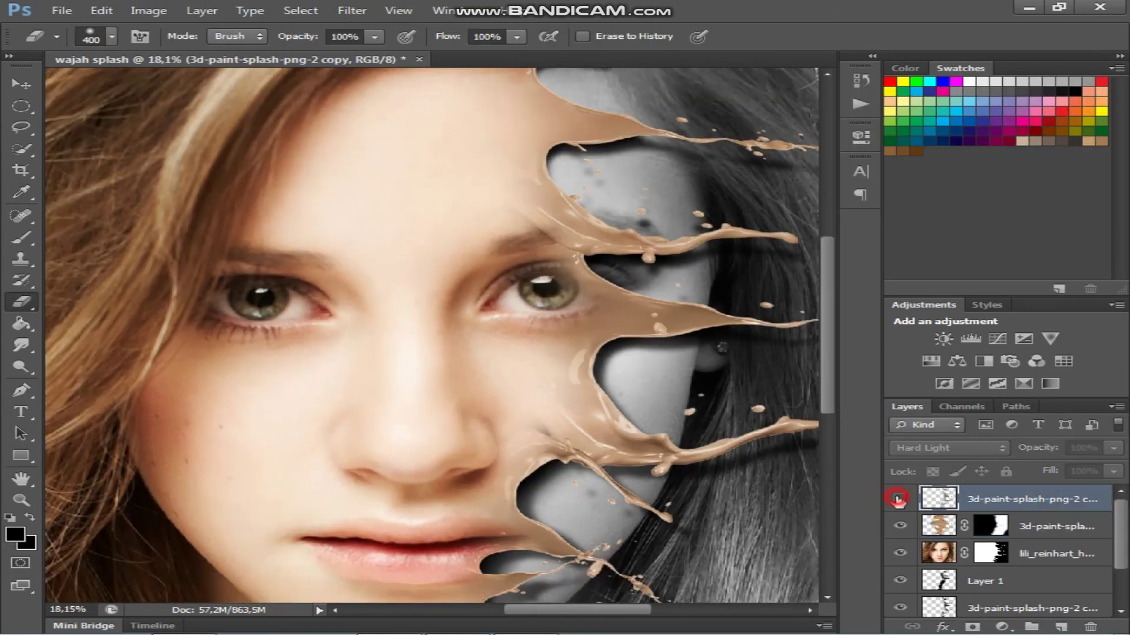
click(147, 11)
click(376, 58)
scroll(449, 270, down, 2)
mouse_move(898, 264)
mouse_down()
mouse_move(851, 269)
mouse_move(866, 263)
mouse_up()
key(Return)
Uncover the outer corner of the eye by painting black with a 200 px brush on the brown splash layer's mask
key(e)
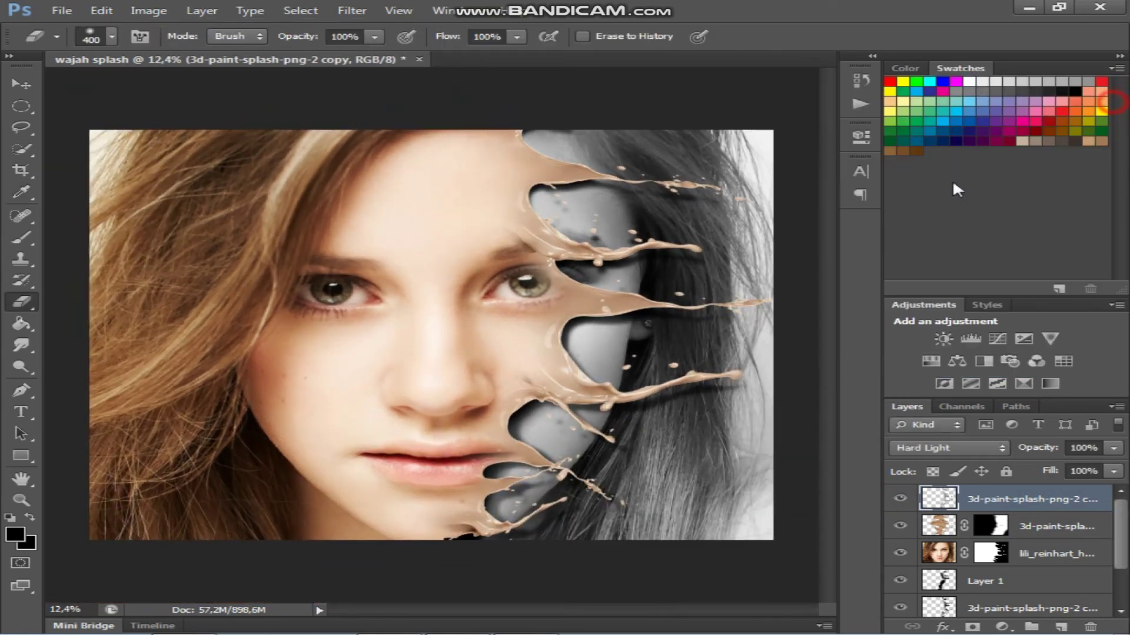
scroll(519, 263, up, 3)
key(bracketleft)
key(bracketleft)
key(bracketleft)
key(bracketleft)
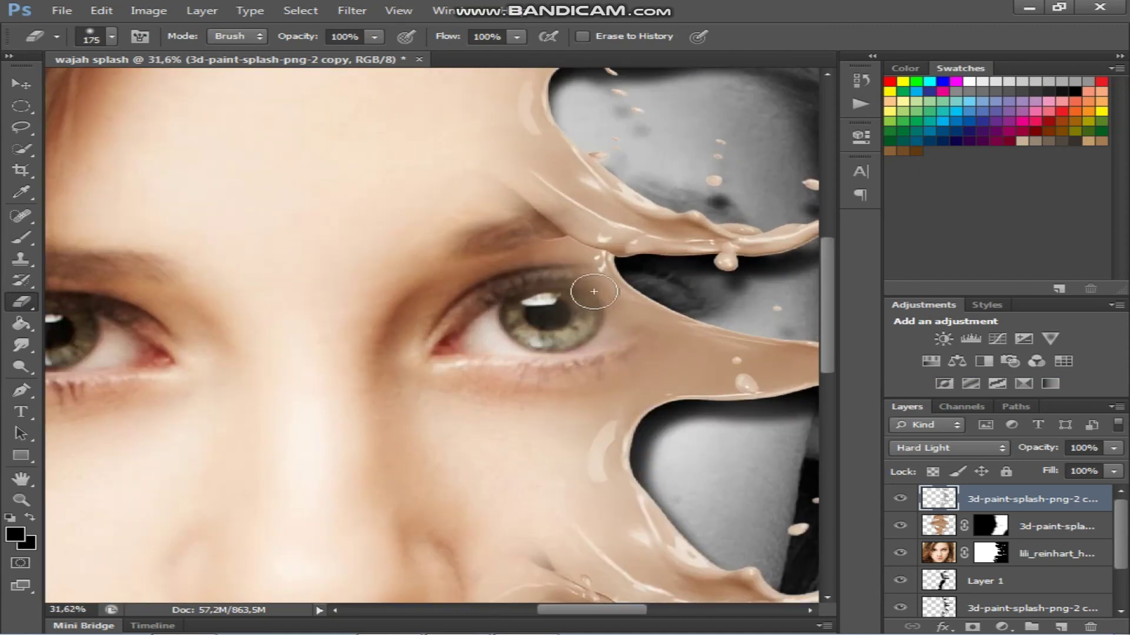
click(991, 525)
click(21, 238)
click(29, 518)
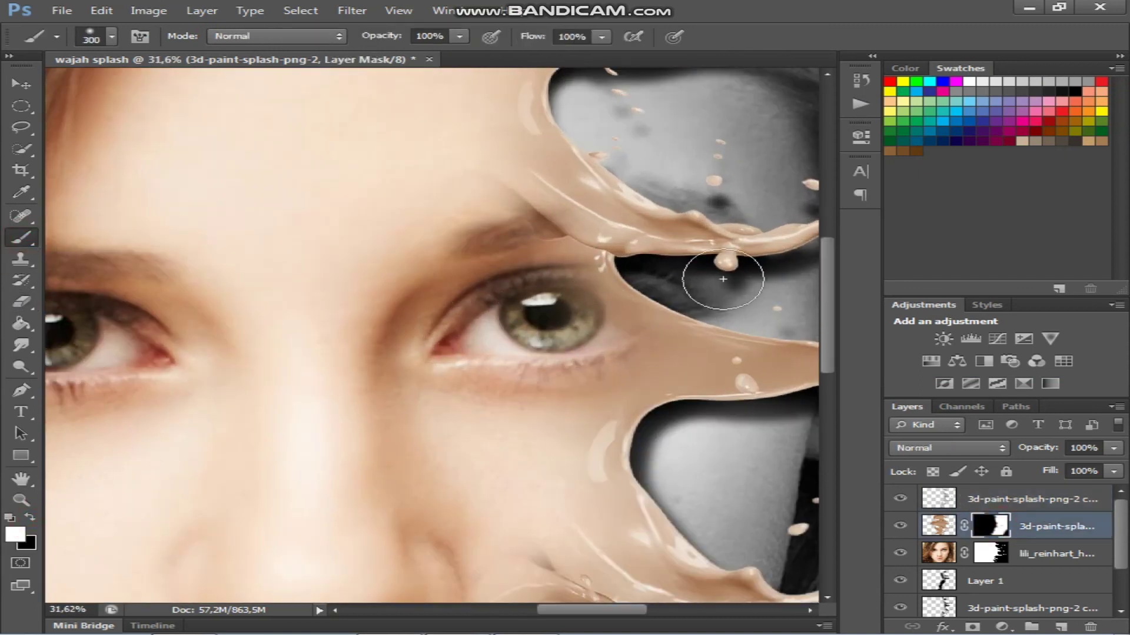
key(bracketleft)
key(bracketleft)
click(29, 517)
mouse_move(500, 308)
mouse_down()
mouse_move(606, 318)
mouse_move(667, 343)
mouse_up()
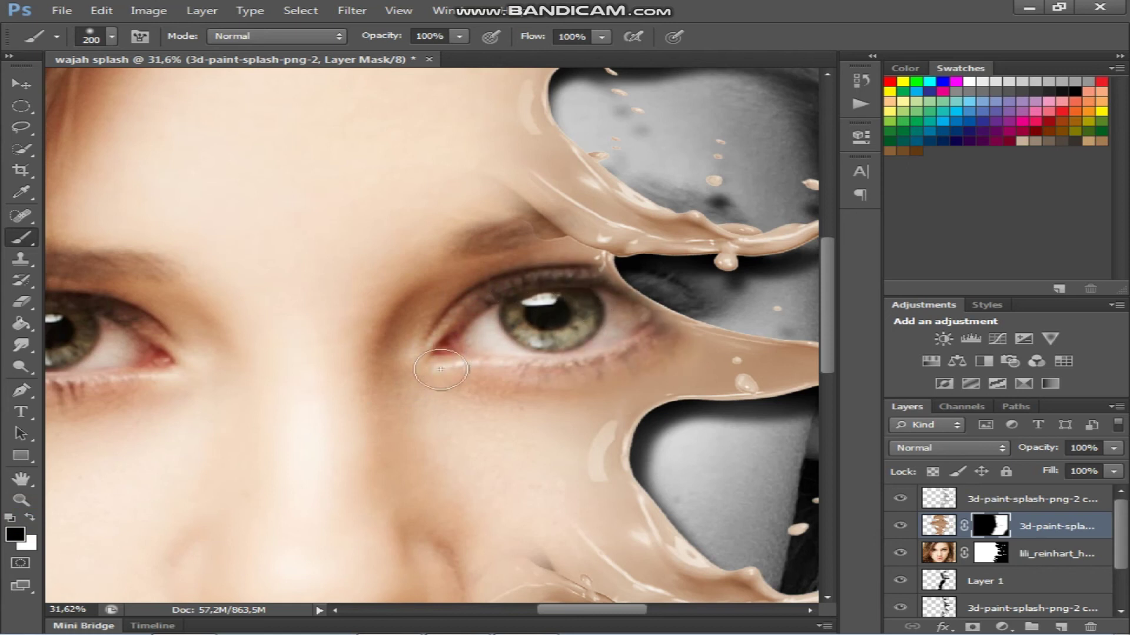
Add a Levels adjustment layer above the topmost splash copy, apply the automatic correction, and set the midtone input to 0.79
scroll(441, 369, down, 5)
click(1053, 499)
click(1001, 627)
click(924, 343)
click(775, 208)
drag(676, 297, 701, 297)
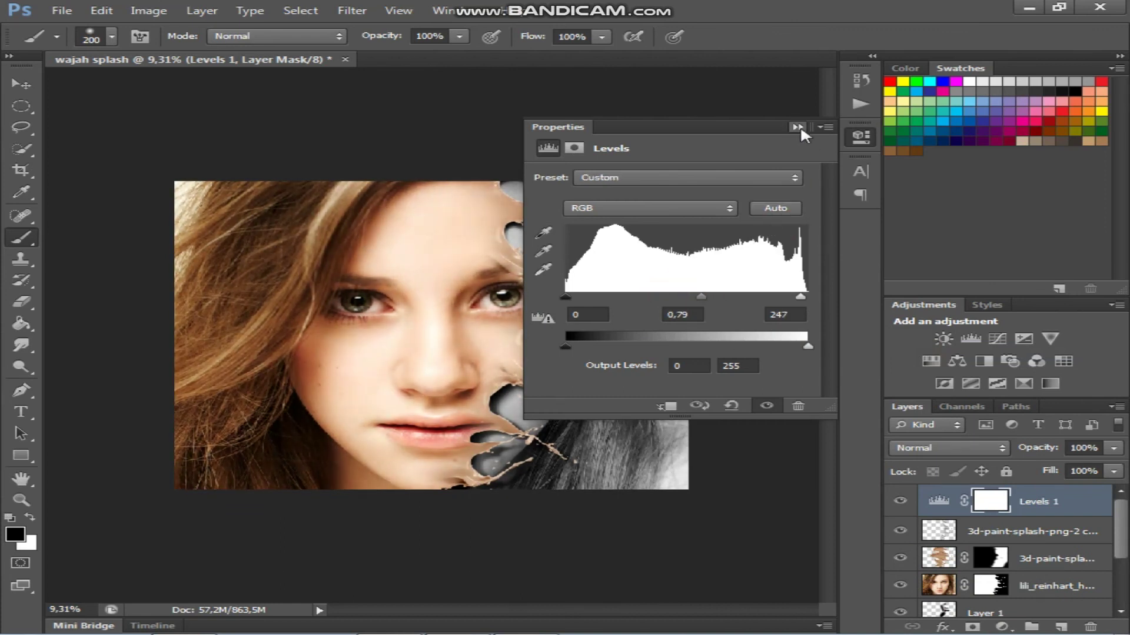
click(797, 127)
Add a Color Balance adjustment layer above the Levels layer and shift its midtones slightly toward cyan and blue
click(1002, 627)
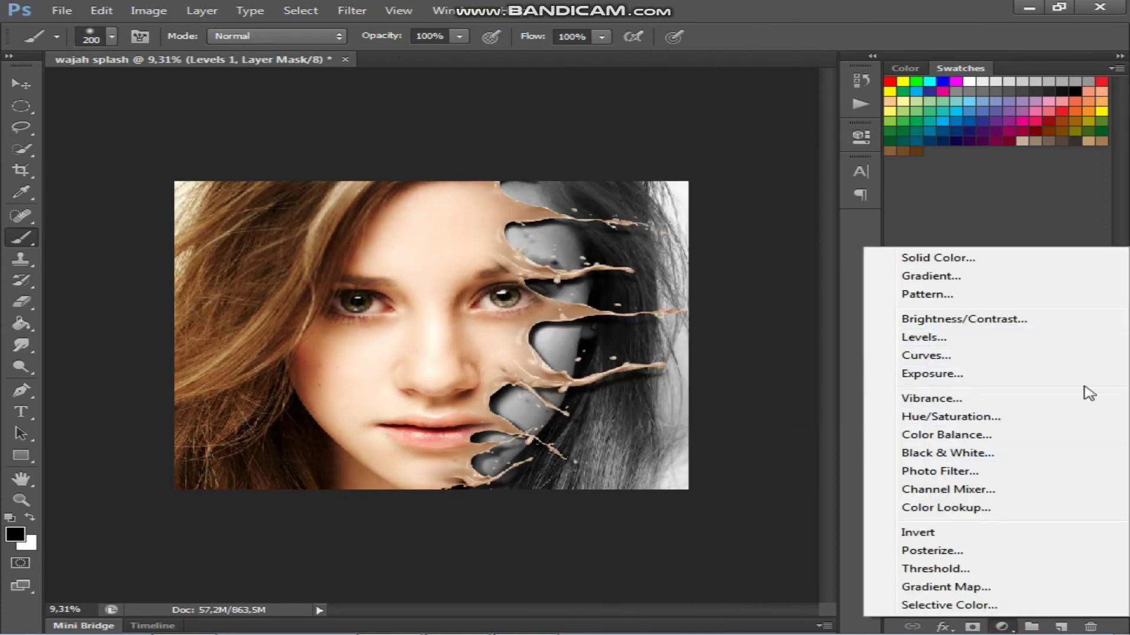
click(941, 435)
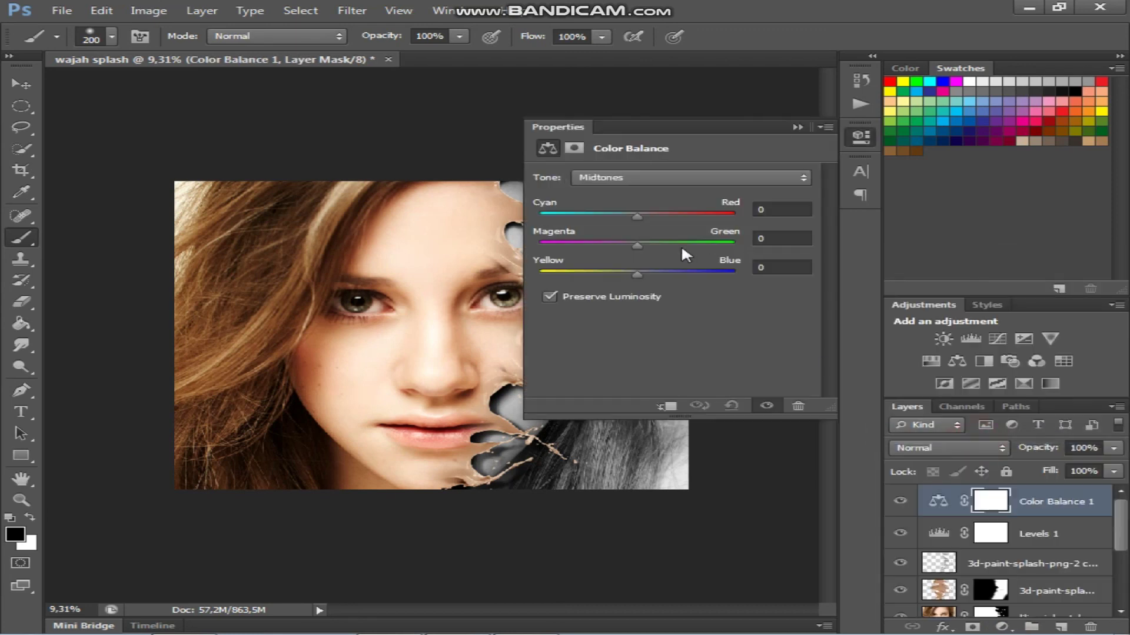
drag(626, 218, 630, 218)
drag(638, 273, 639, 246)
click(798, 127)
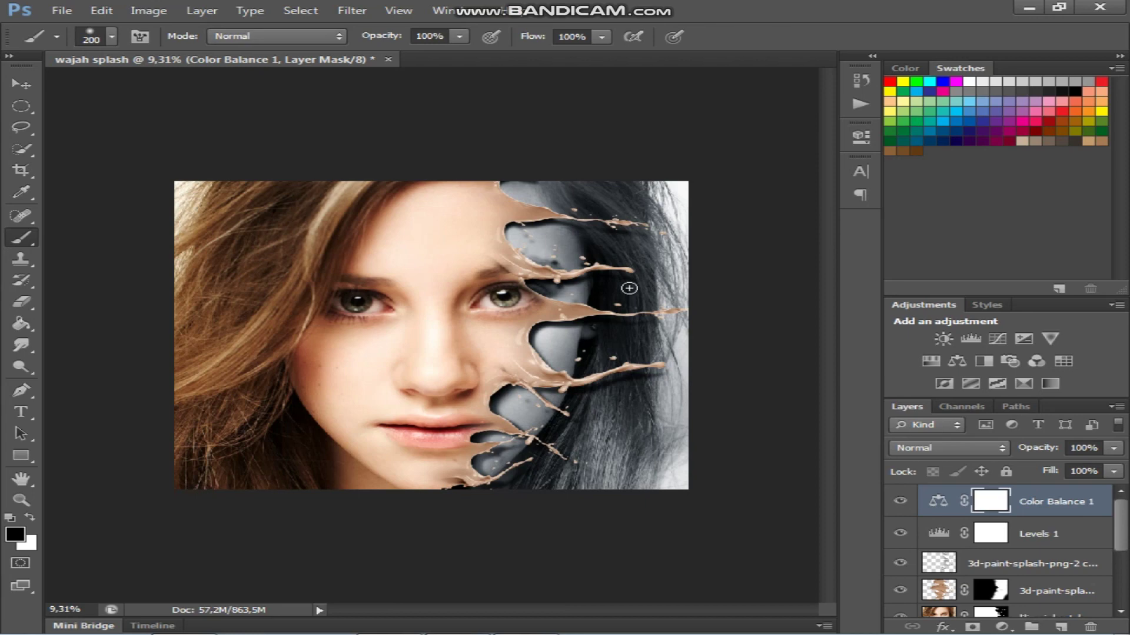